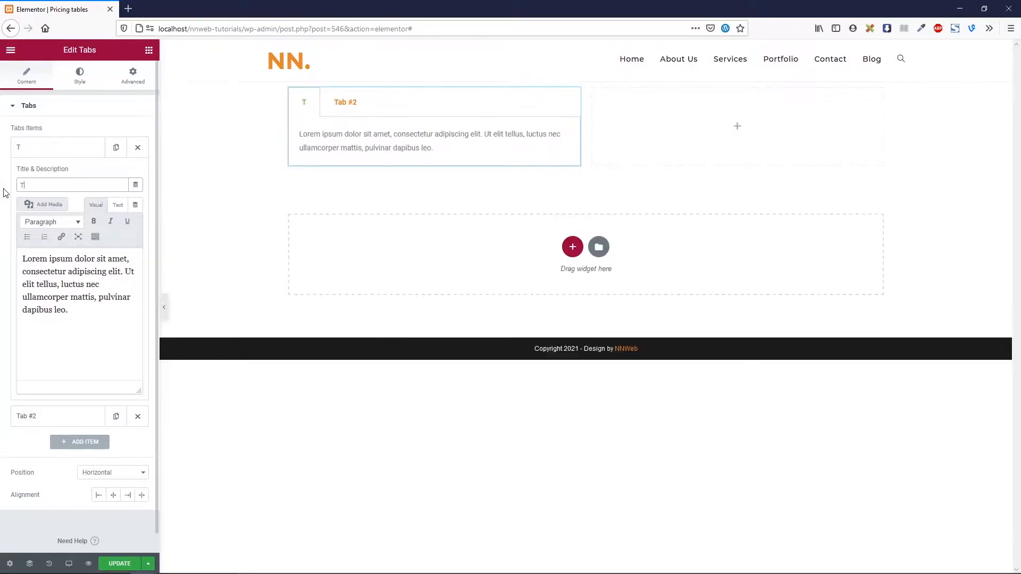
# Step: Finish naming the first tab "Tab name 1" and keep its placeholder description
pyautogui.write('name 1')
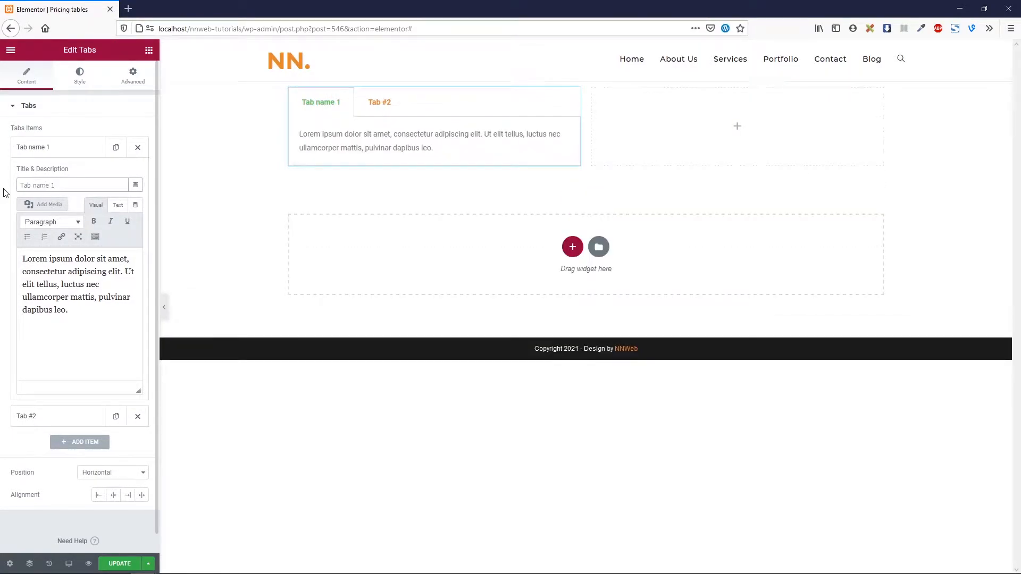
pyautogui.click(109, 311)
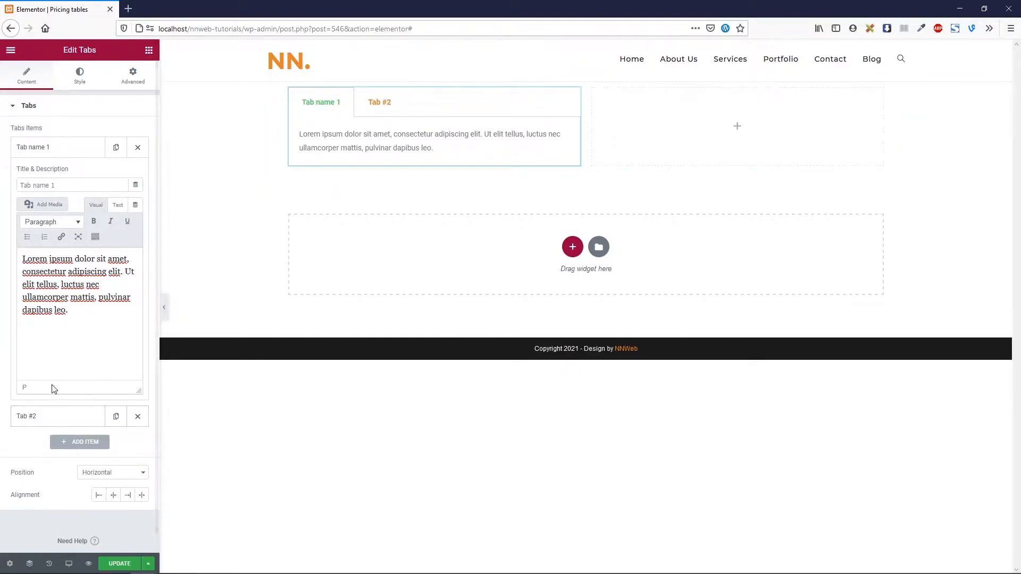
# Step: Rename the second tab item as "Tab name 2", reusing the title text of the first tab
pyautogui.click(57, 421)
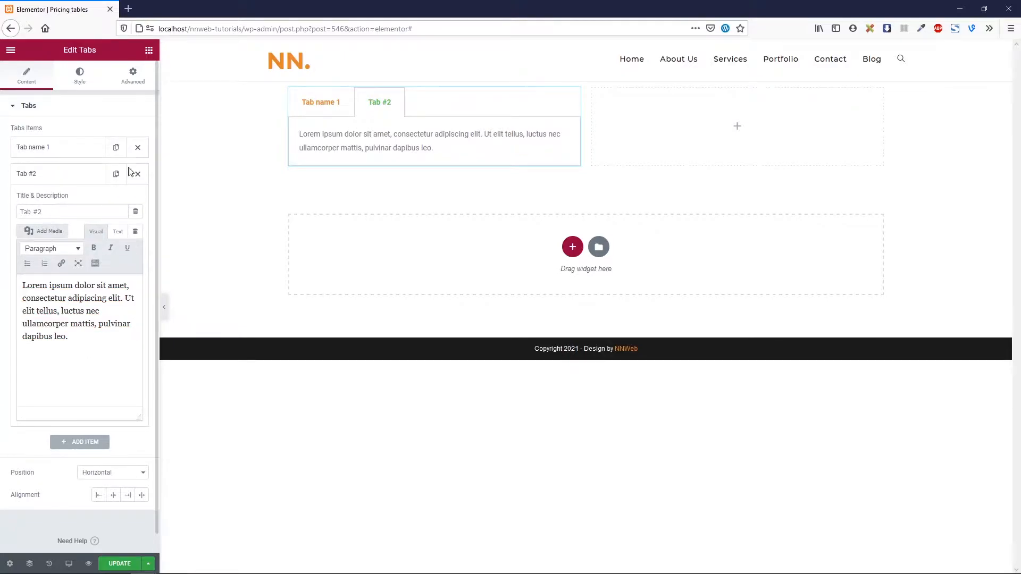
pyautogui.click(30, 179)
pyautogui.click(58, 178)
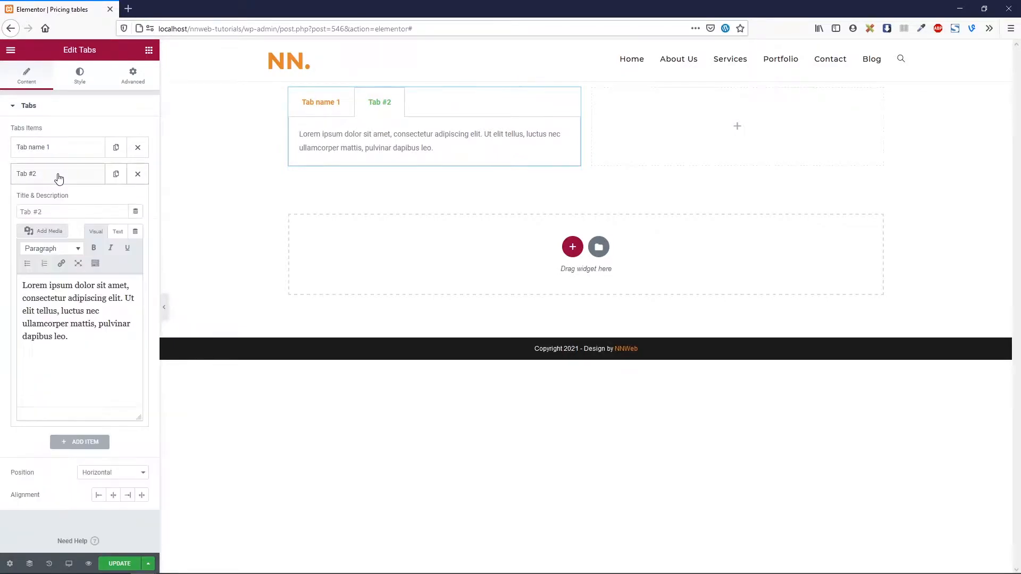
pyautogui.click(46, 151)
pyautogui.tripleClick(37, 185)
pyautogui.hotkey('ctrl', 'c')
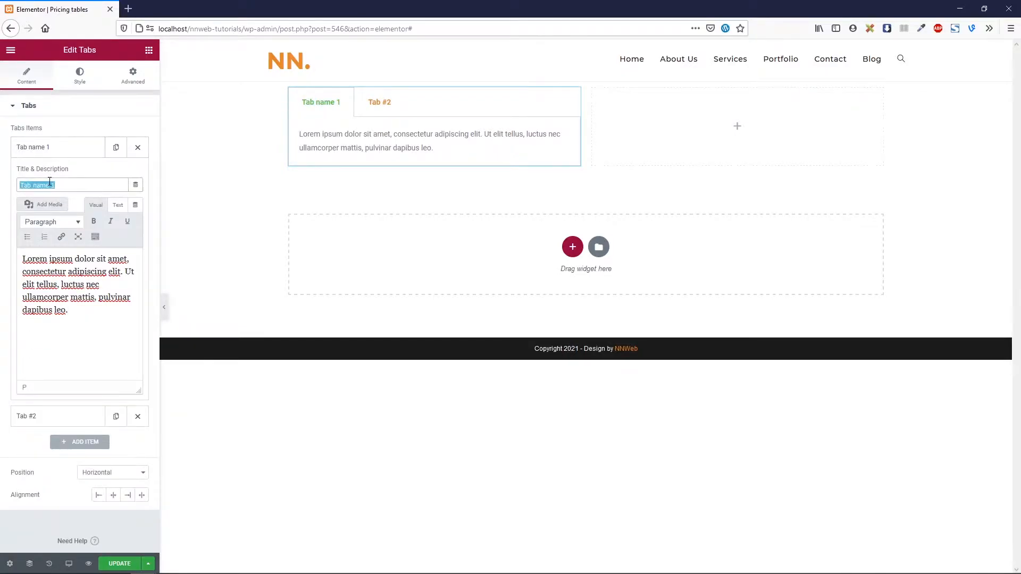
pyautogui.click(56, 149)
pyautogui.click(51, 175)
pyautogui.tripleClick(55, 211)
pyautogui.hotkey('ctrl', 'v')
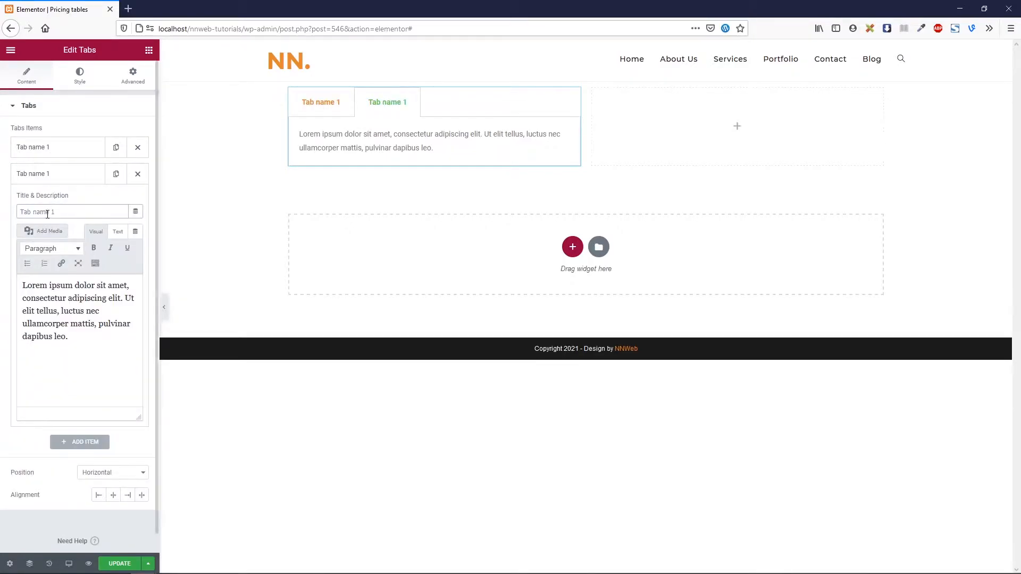
pyautogui.write('e')
# Step: Double the lorem ipsum text in the description of Tab name 2 and collapse the item
pyautogui.click(75, 335)
pyautogui.hotkey('ctrl', 'a')
pyautogui.hotkey('ctrl', 'c')
pyautogui.click(82, 342)
pyautogui.hotkey('ctrl', 'v')
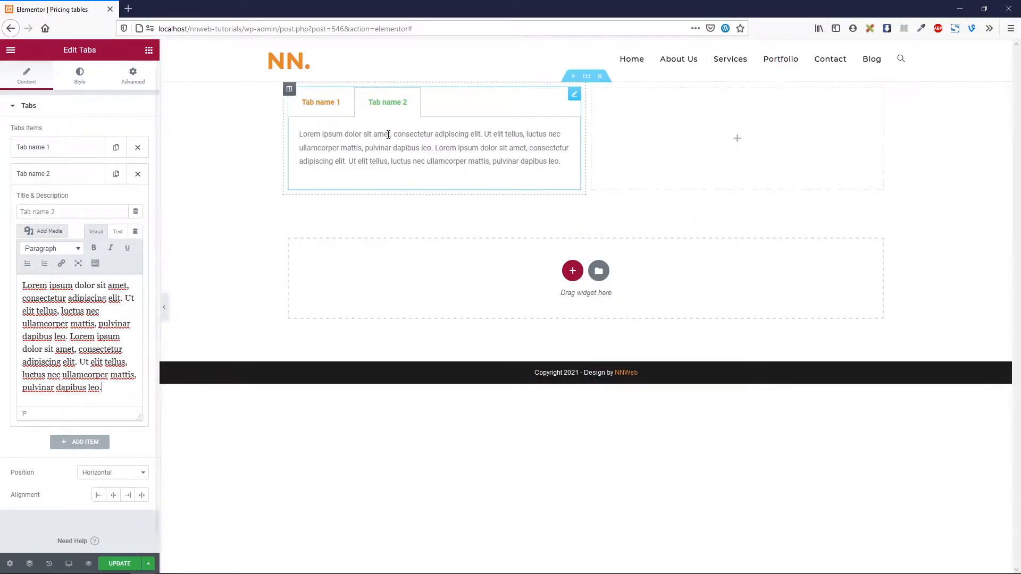
pyautogui.click(85, 179)
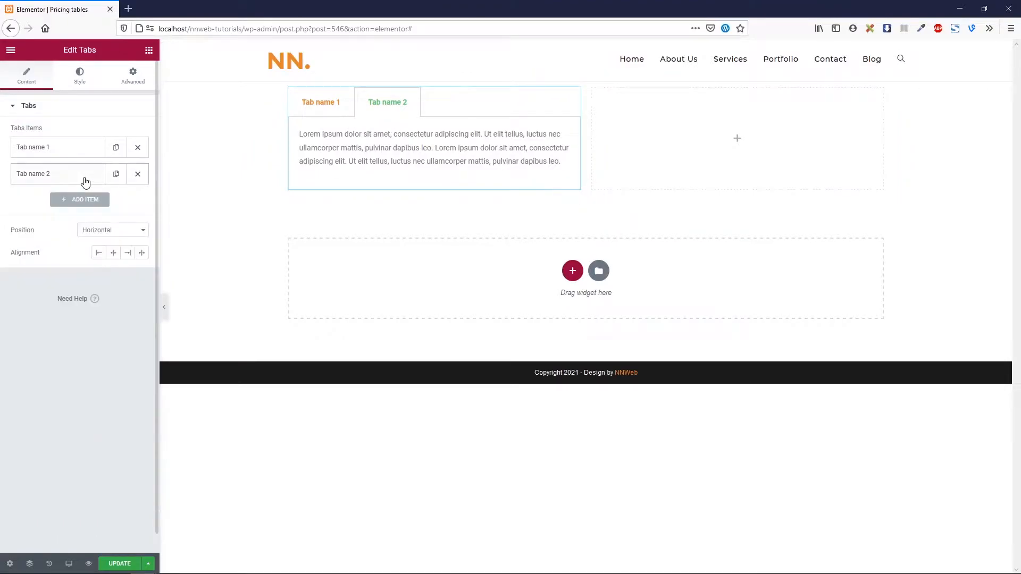
# Step: Add a third tab item and title it "Tab name 3"
pyautogui.click(85, 207)
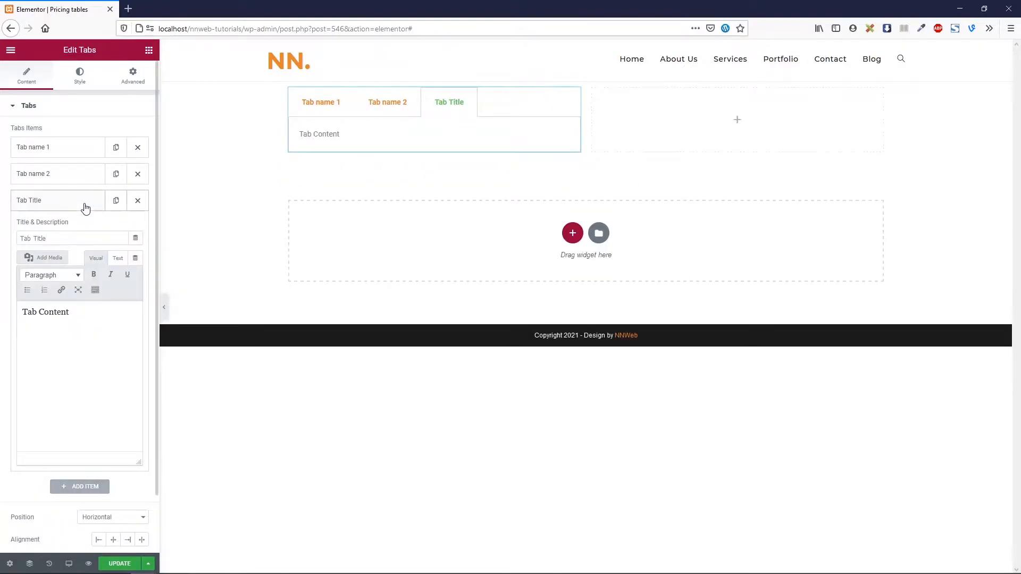
pyautogui.click(83, 205)
pyautogui.click(70, 206)
pyautogui.click(54, 238)
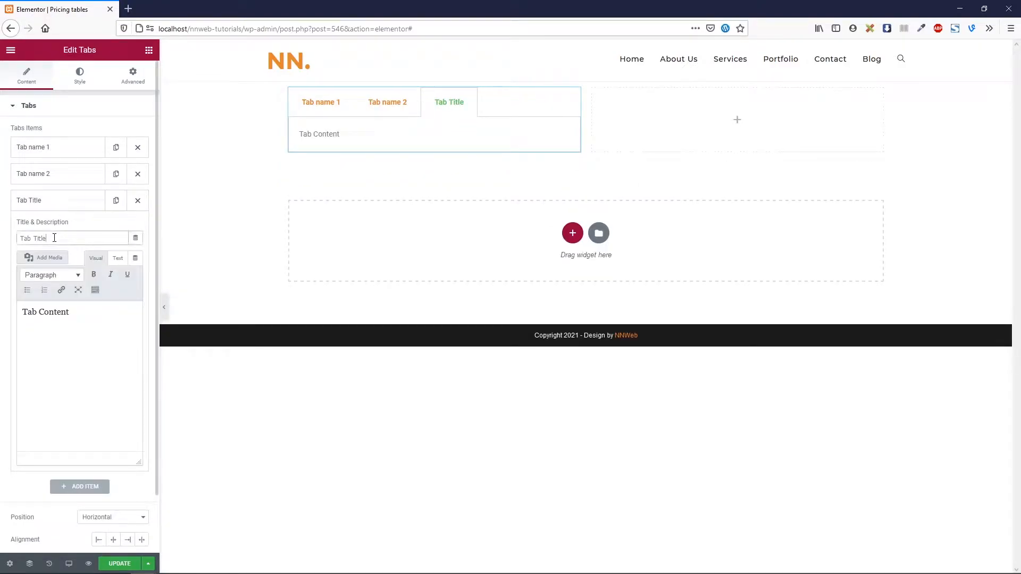
pyautogui.moveTo(54, 238); pyautogui.dragTo(29, 240)
pyautogui.write('name 3')
# Step: Replace the content of Tab name 3 with two paragraphs of the lorem ipsum text copied from Tab name 2
pyautogui.click(73, 177)
pyautogui.click(92, 286)
pyautogui.hotkey('ctrl', 'a')
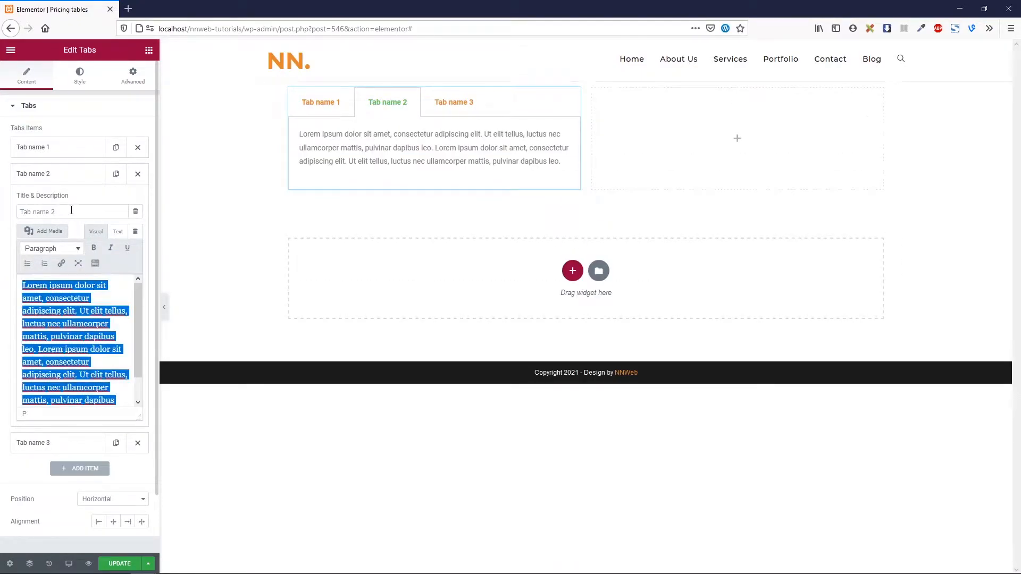
pyautogui.click(62, 175)
pyautogui.click(62, 202)
pyautogui.click(75, 358)
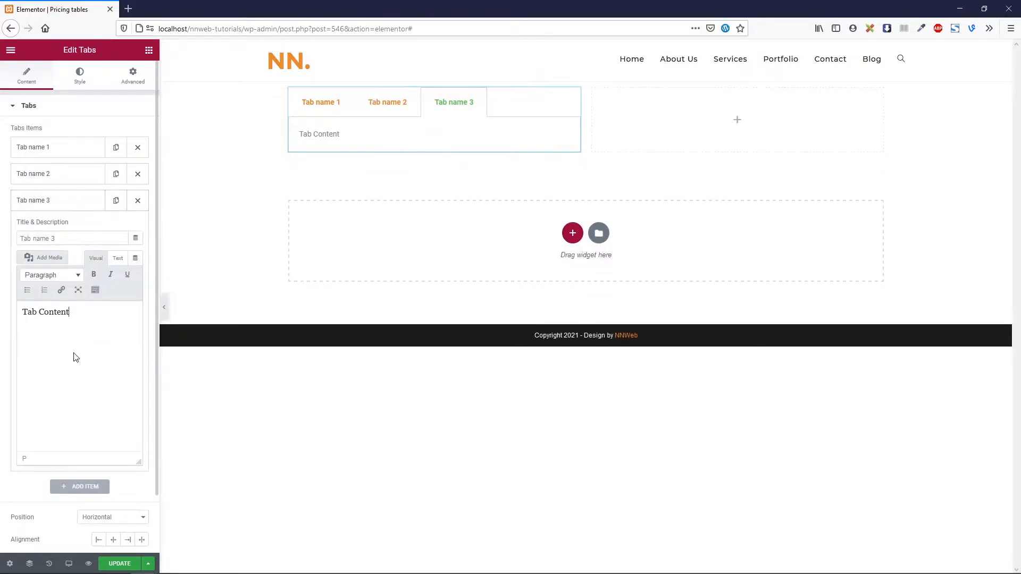
pyautogui.hotkey('ctrl', 'a')
pyautogui.write('Lorem ipsum dolor sit amet, consectetur adipiscing elit. Ut elit tellus, luctus nec ullamcorper mattis, pulvinar dapibus leo. Lorem ipsum dolor sit amet, consectetur adipiscing elit. Ut elit tellus, luctus nec ullamcorper mattis, pulvinar dapibus leo. Lorem ipsum dolor sit amet, consectetur adipiscing elit. Ut elit tellus, luctus nec ullamcorper mattis, pulvinar dapibus leo. Lorem ipsum dolor sit amet, consectetur adipiscing elit. Ut elit tellus, luctus nec ullamcorper mattis, pulvinar dapibus leo.')
pyautogui.scroll(-3, 116, 405)
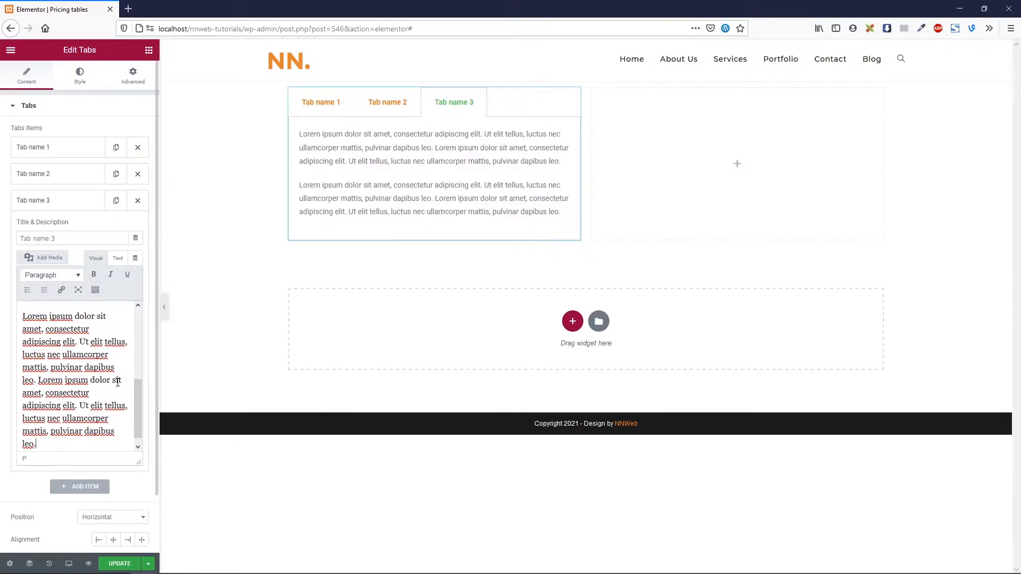
pyautogui.scroll(-1, 54, 371)
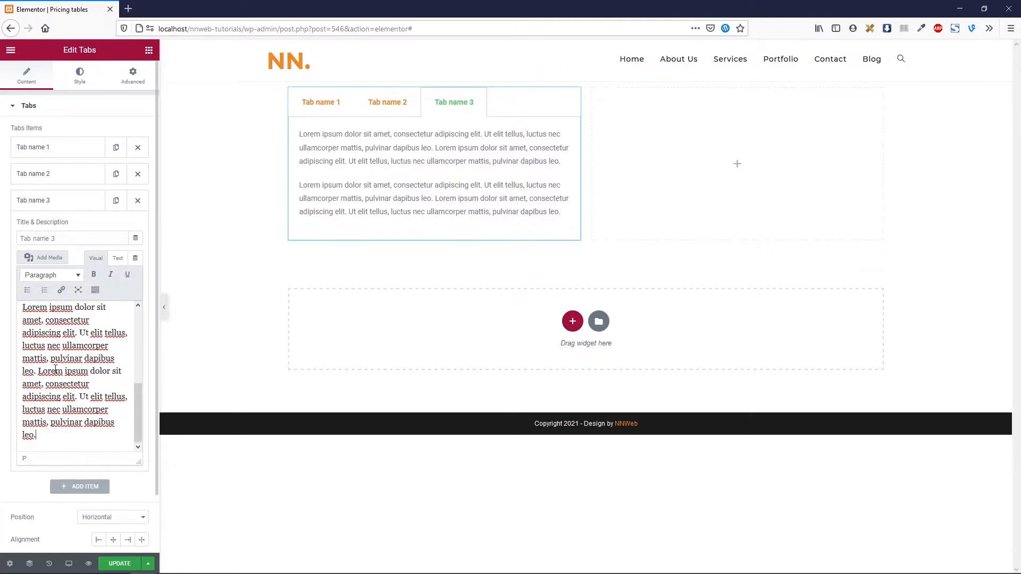
pyautogui.click(74, 200)
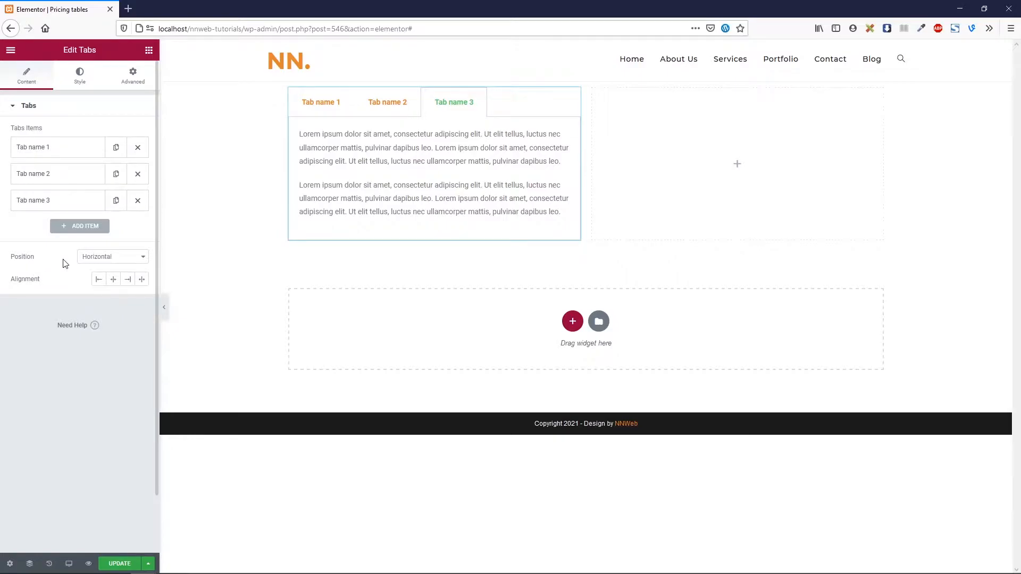
# Step: Set the tabs' position to Vertical and preview each of the three tabs
pyautogui.click(104, 259)
pyautogui.click(103, 282)
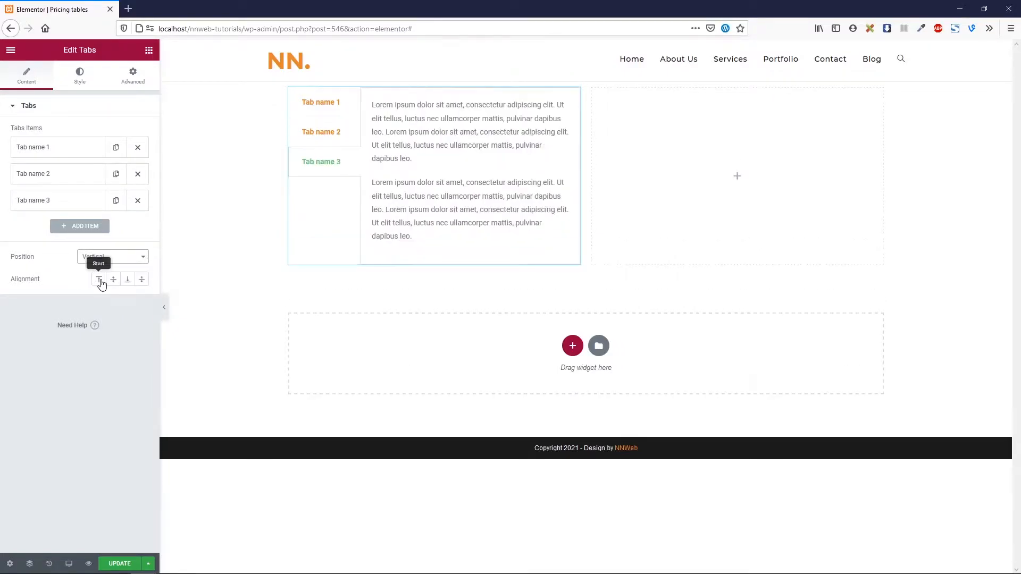
pyautogui.click(335, 135)
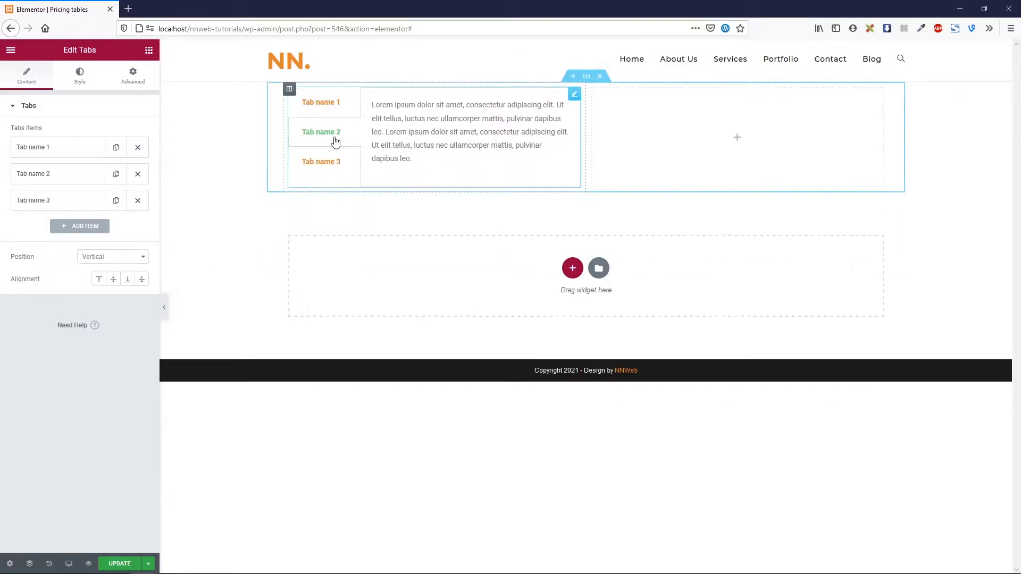
pyautogui.click(336, 110)
pyautogui.click(331, 131)
pyautogui.click(330, 162)
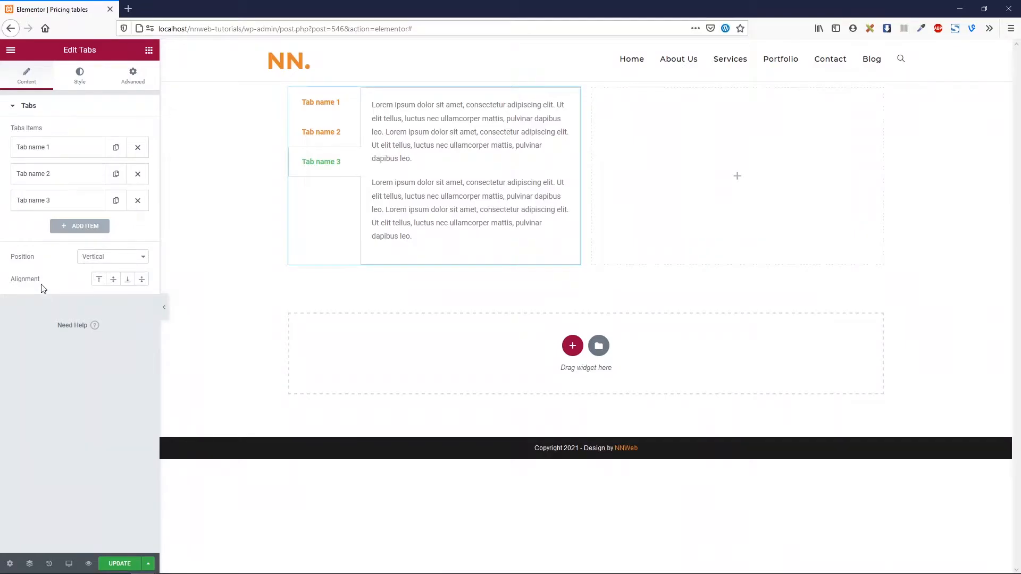
# Step: Try the different alignments for the vertical tabs, ending with them aligned to the bottom of the widget
pyautogui.click(112, 282)
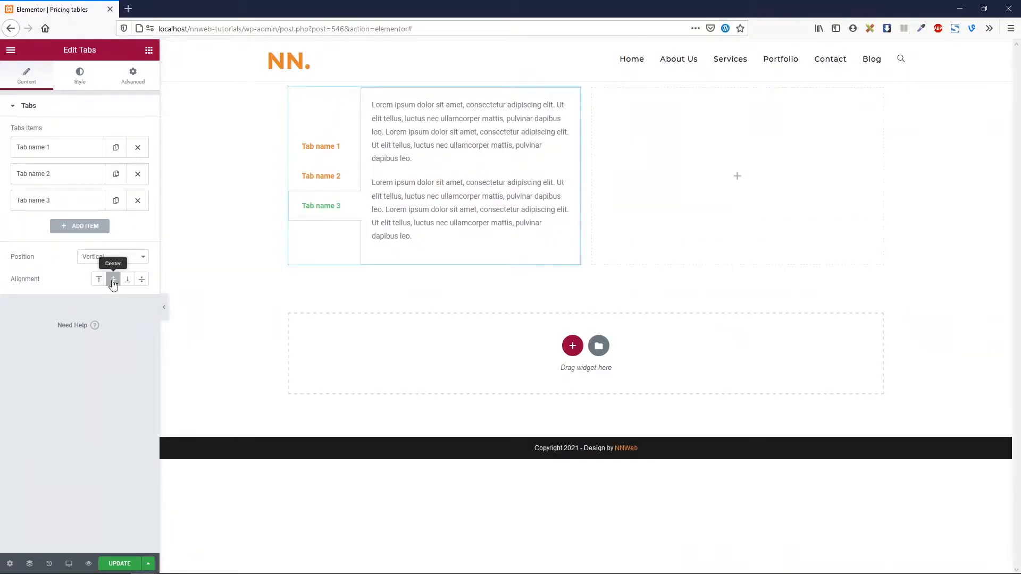
pyautogui.click(127, 282)
pyautogui.click(141, 282)
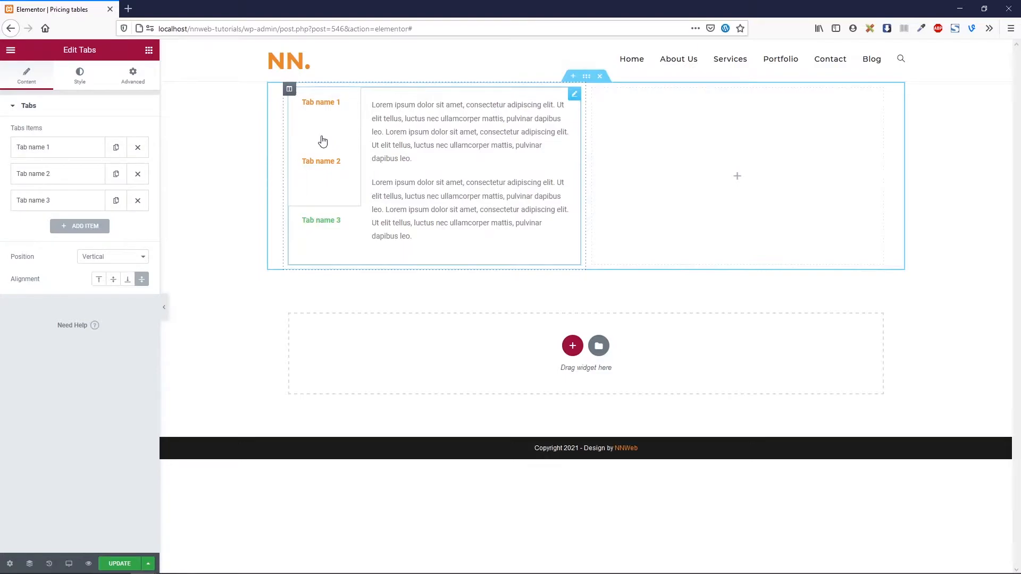
pyautogui.click(100, 280)
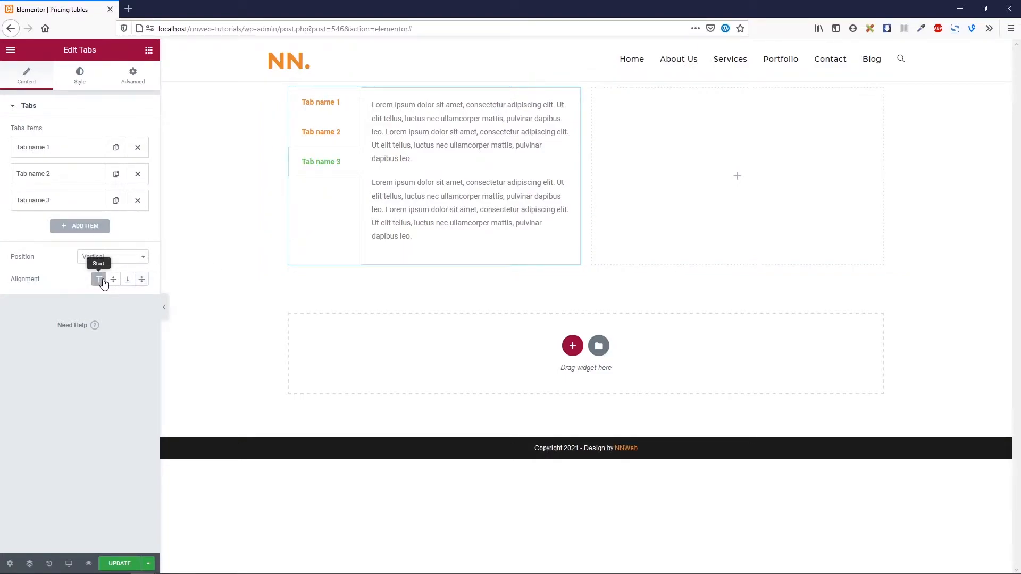
pyautogui.click(127, 280)
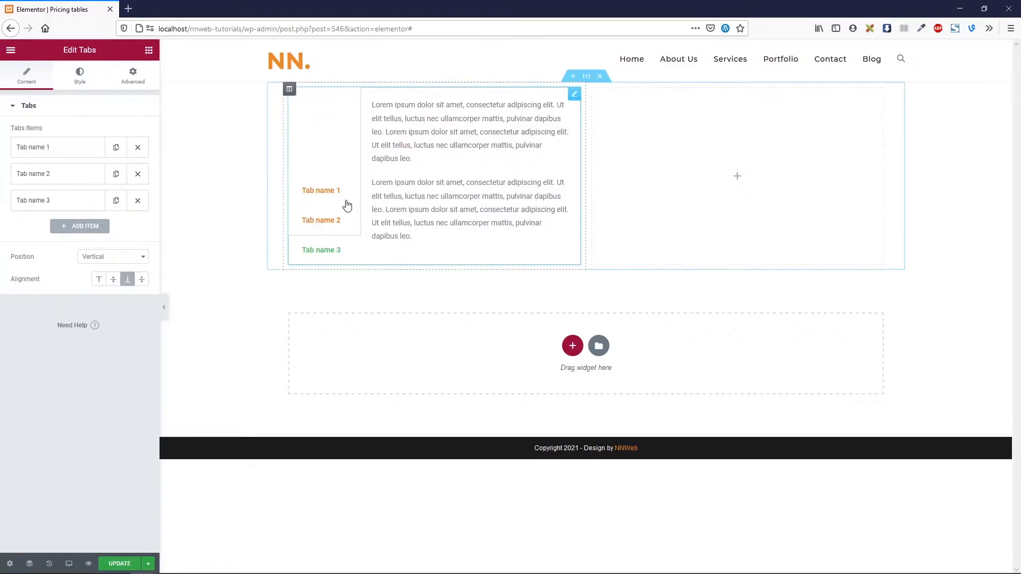
# Step: Try a larger navigation width in the tabs' style settings, then clear the value
pyautogui.click(85, 74)
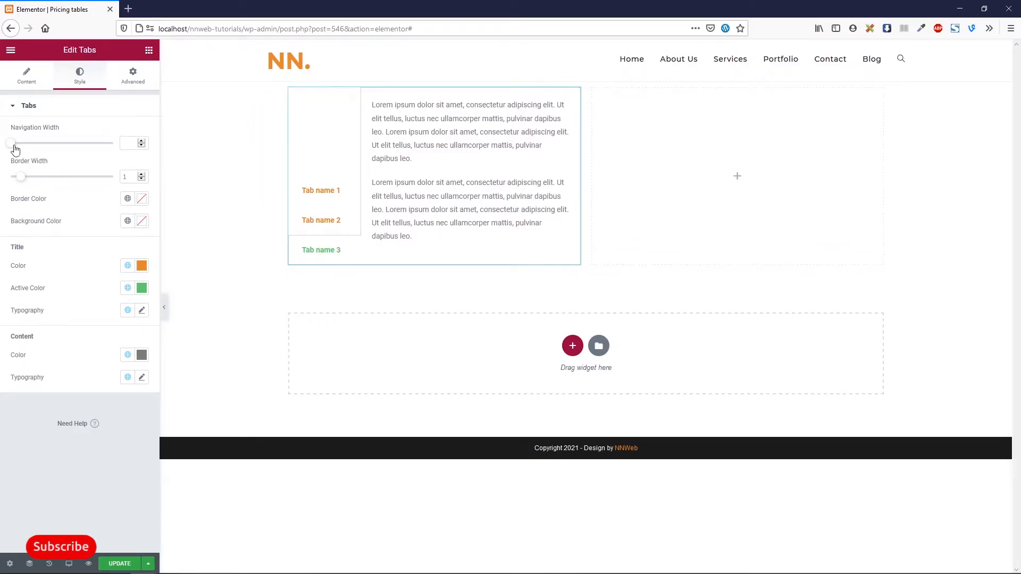
pyautogui.moveTo(13, 145); pyautogui.dragTo(39, 147)
pyautogui.doubleClick(119, 144)
pyautogui.press('BackSpace')
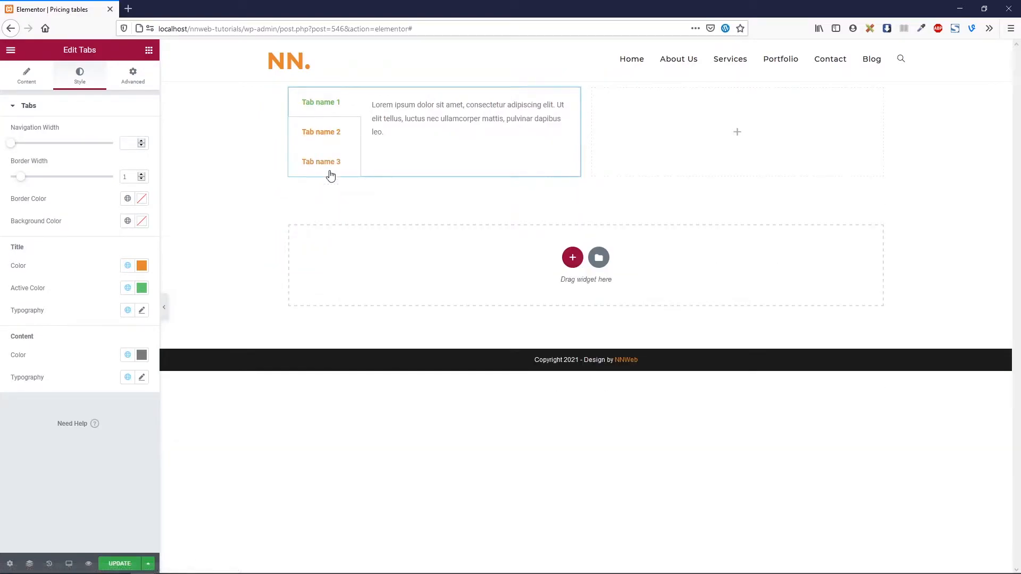
# Step: Try a thicker border on the tabs, then return the border width to 1
pyautogui.click(141, 174)
pyautogui.click(142, 174)
pyautogui.click(142, 175)
pyautogui.click(142, 174)
pyautogui.click(141, 179)
pyautogui.click(142, 179)
pyautogui.click(141, 179)
pyautogui.click(141, 180)
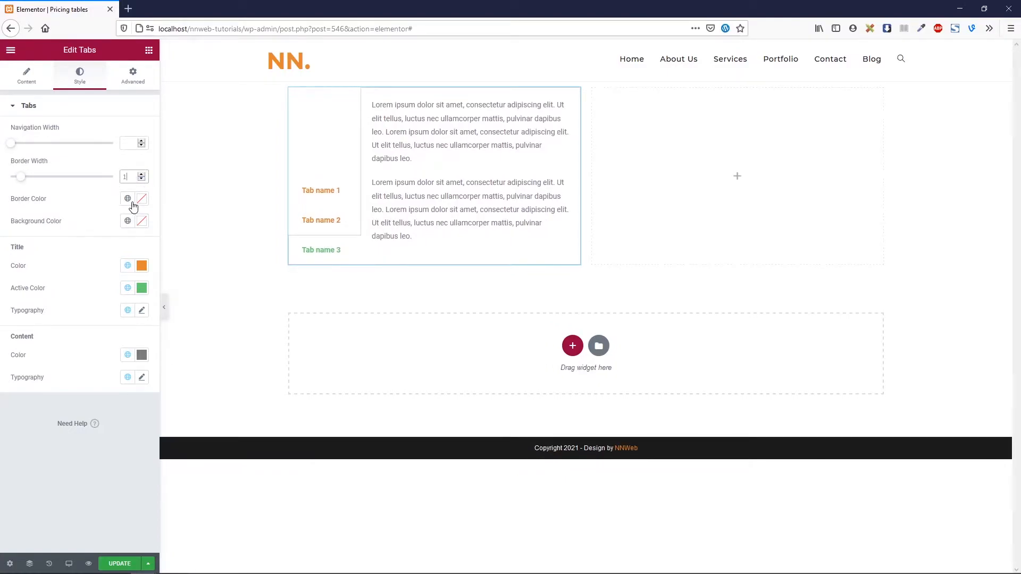
# Step: Try red as the tabs' border color, then apply the global Primary color instead
pyautogui.click(142, 199)
pyautogui.moveTo(133, 264); pyautogui.dragTo(157, 228)
pyautogui.click(127, 198)
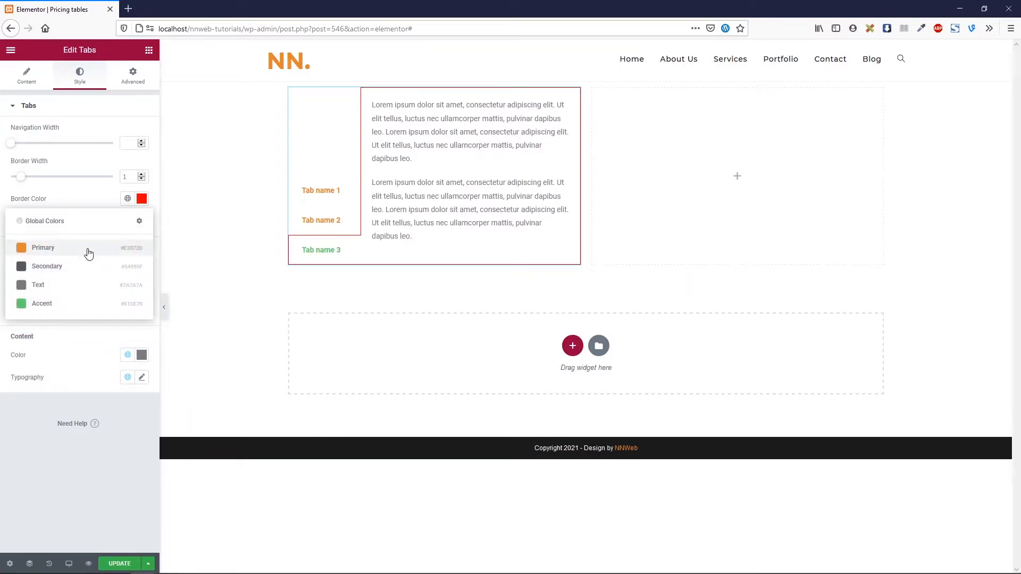
pyautogui.click(89, 253)
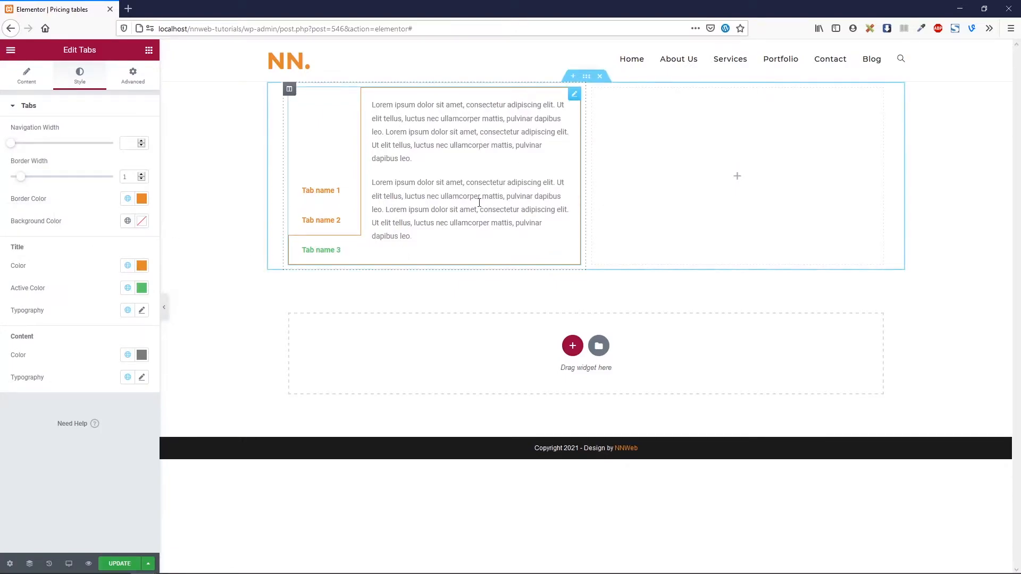
# Step: Set the tabs' background color to near-black #0C0C0C and leave the border color orange
pyautogui.click(141, 220)
pyautogui.click(31, 342)
pyautogui.moveTo(48, 323); pyautogui.dragTo(19, 348)
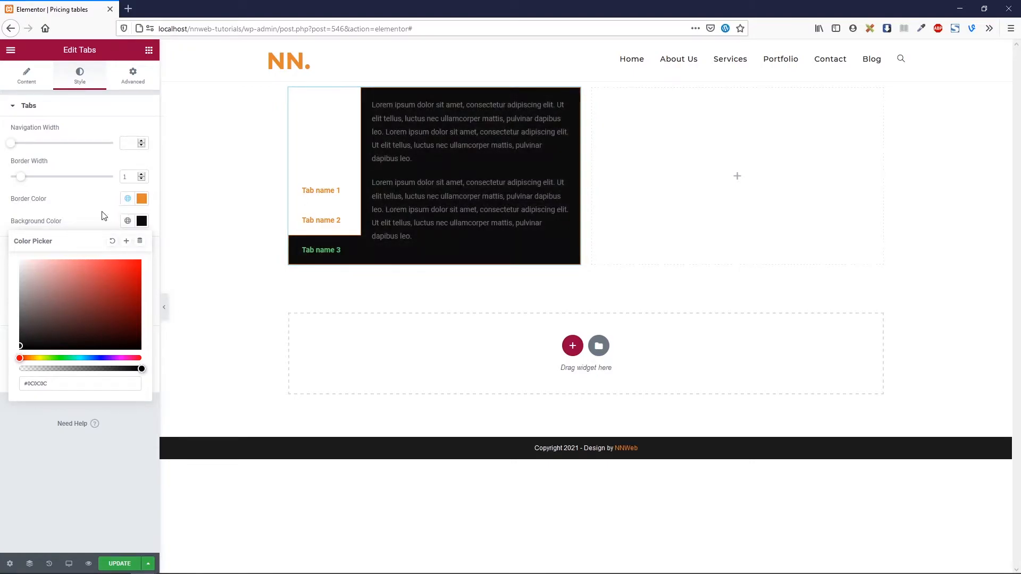
pyautogui.click(143, 201)
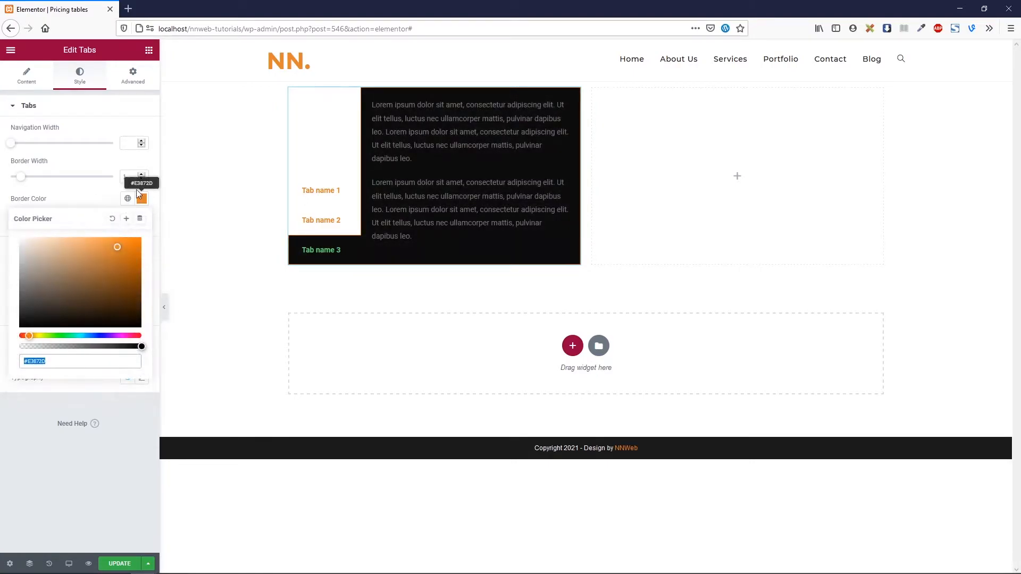
pyautogui.click(95, 188)
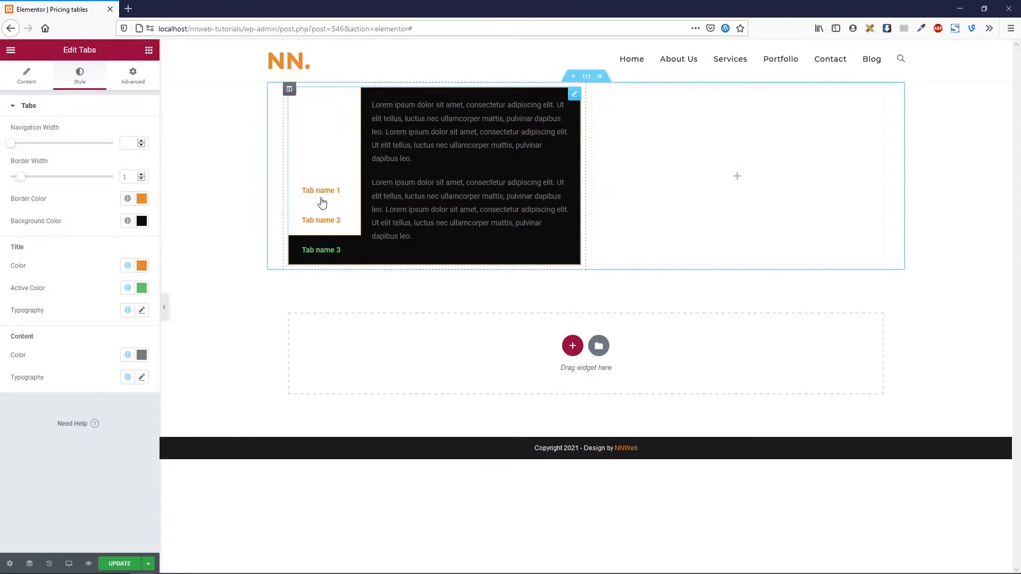
# Step: Keep orange as a custom title color and check the title styling on each of the three tabs
pyautogui.click(142, 270)
pyautogui.click(141, 268)
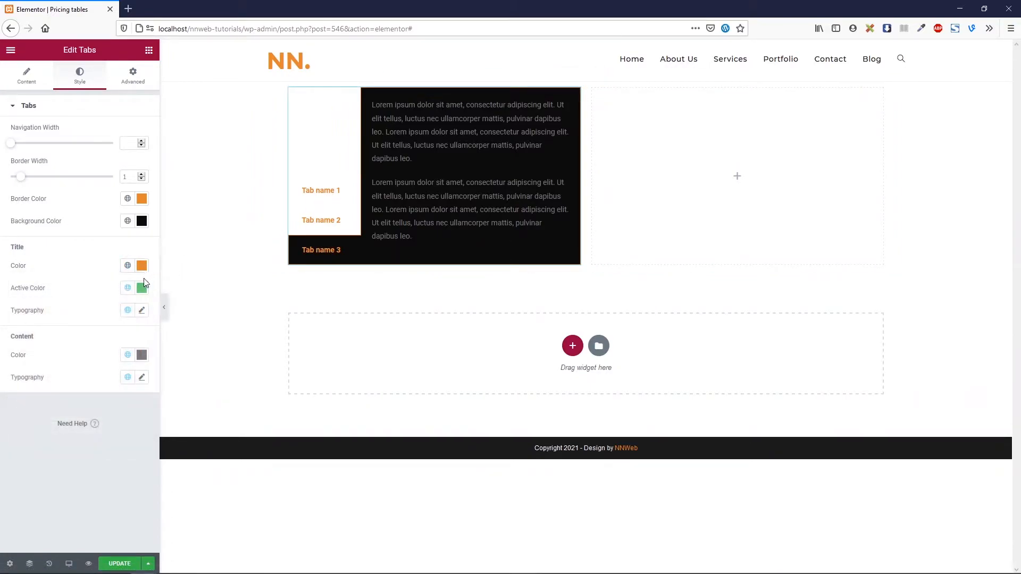
pyautogui.click(321, 220)
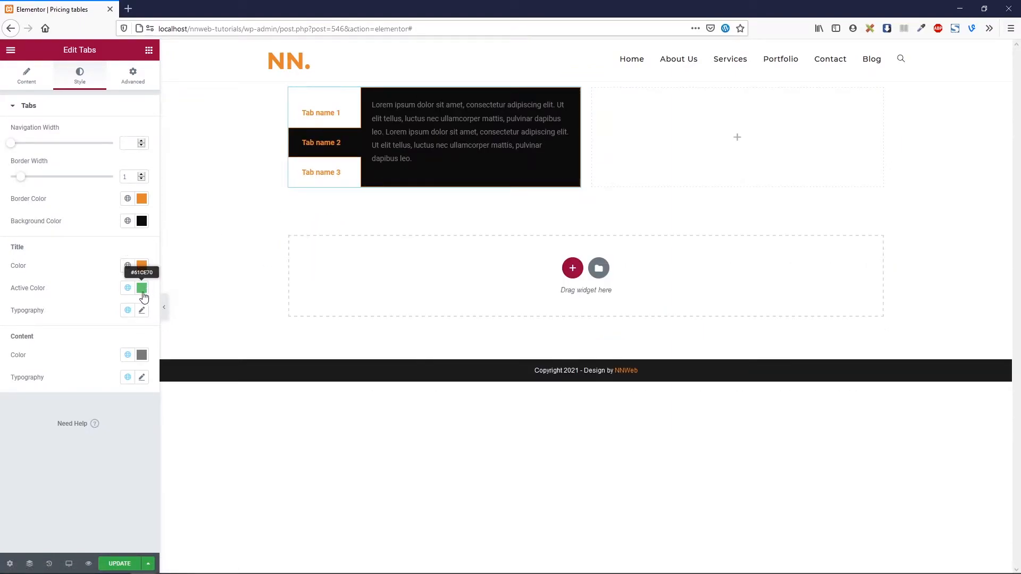
pyautogui.click(332, 121)
pyautogui.click(330, 136)
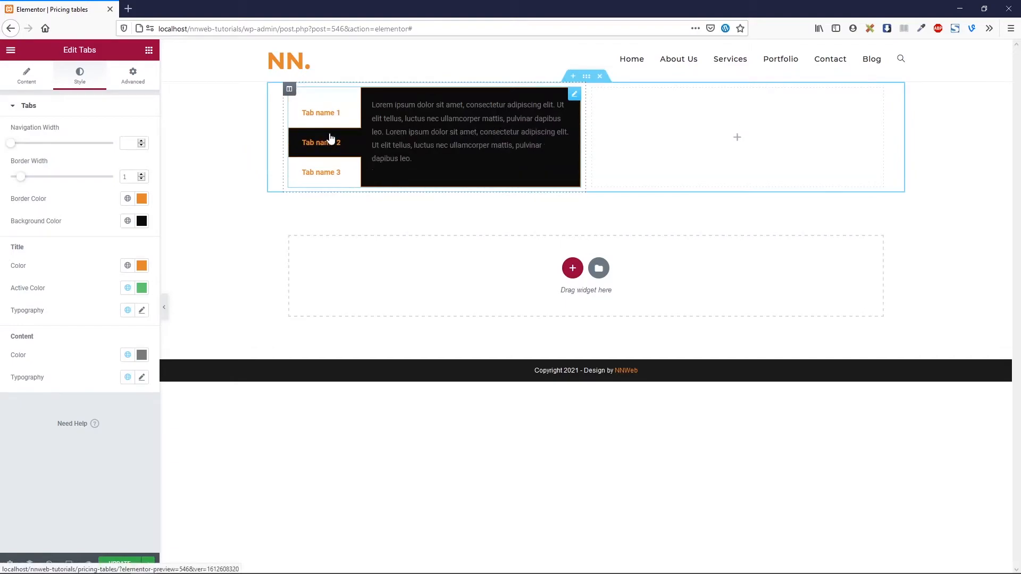
pyautogui.click(329, 167)
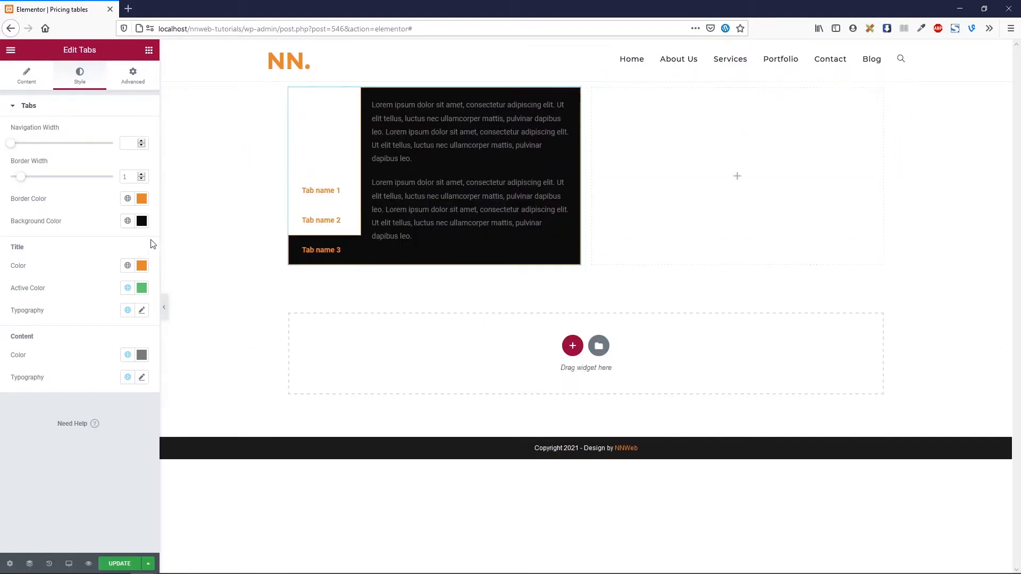
# Step: Set the active title color of the tabs to a more saturated bright green
pyautogui.click(142, 288)
pyautogui.moveTo(106, 338)
pyautogui.mouseDown()
pyautogui.moveTo(137, 337)
pyautogui.moveTo(130, 351)
pyautogui.moveTo(132, 340)
pyautogui.mouseUp()
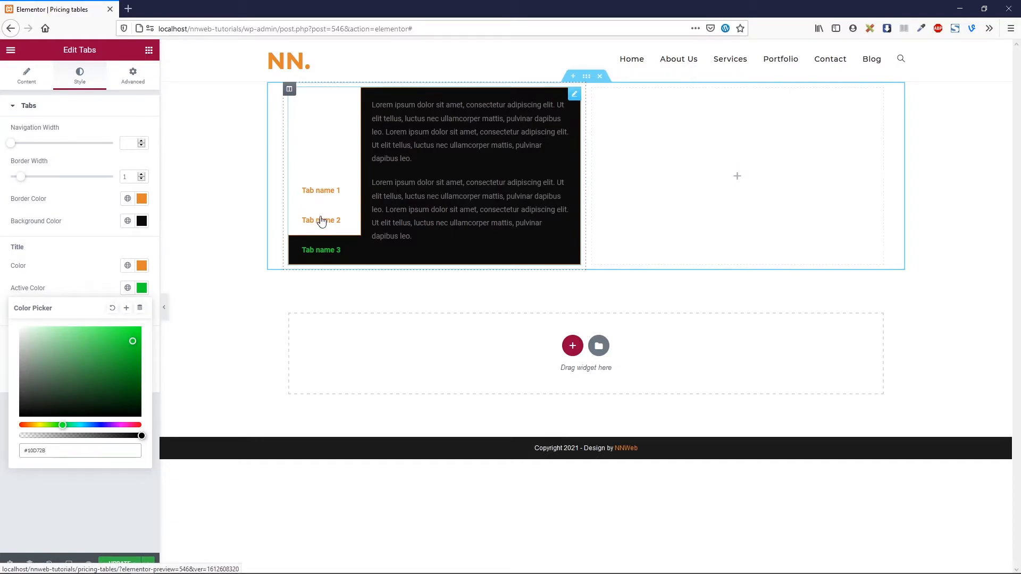
# Step: Review the typography options for the tab titles
pyautogui.click(93, 260)
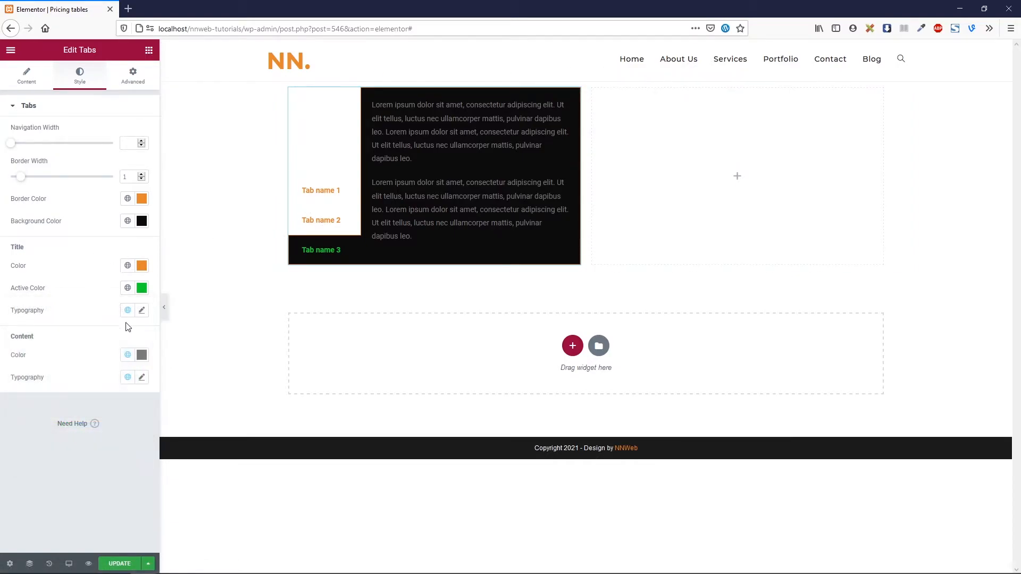
pyautogui.click(142, 311)
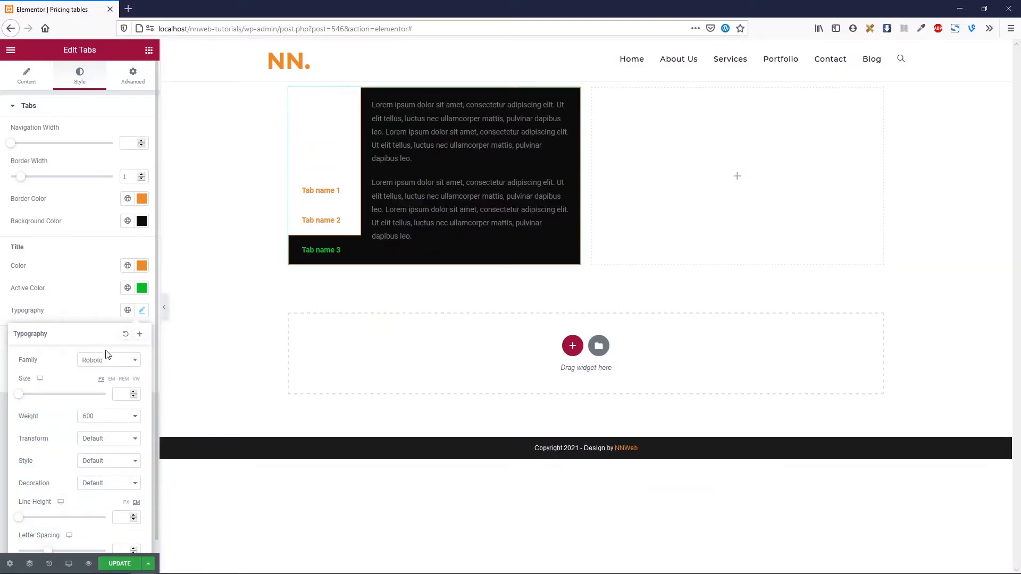
pyautogui.click(87, 295)
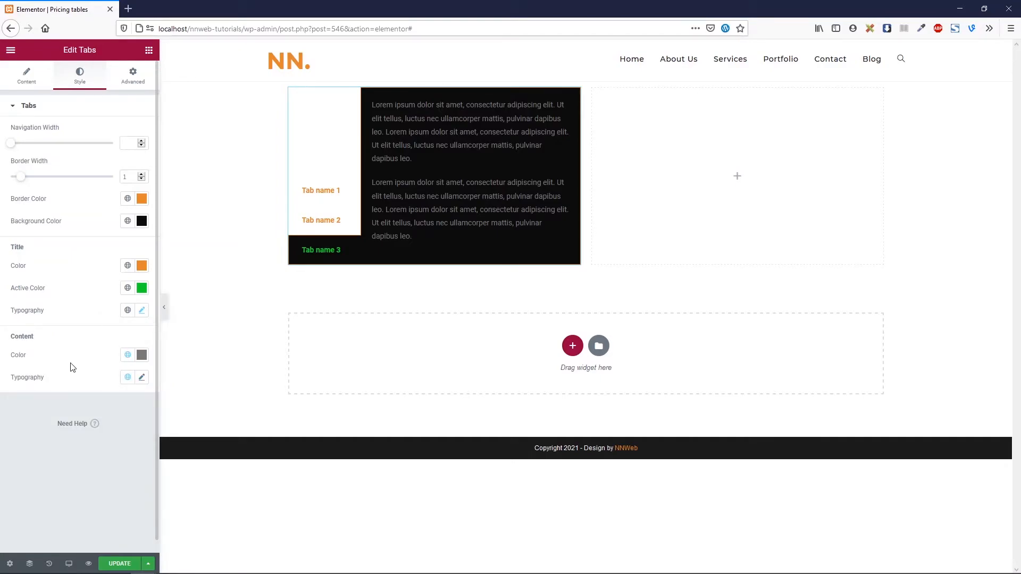
# Step: Set the text color of the tabs' content to white
pyautogui.click(141, 358)
pyautogui.moveTo(60, 420); pyautogui.dragTo(19, 393)
pyautogui.click(93, 343)
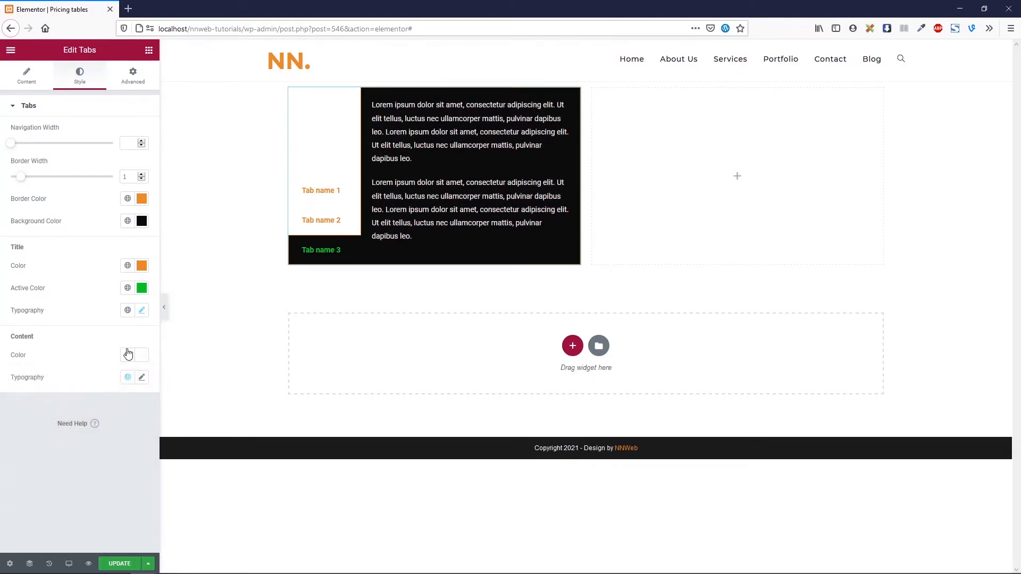
# Step: Review the typography options for the tabs' content text
pyautogui.click(141, 377)
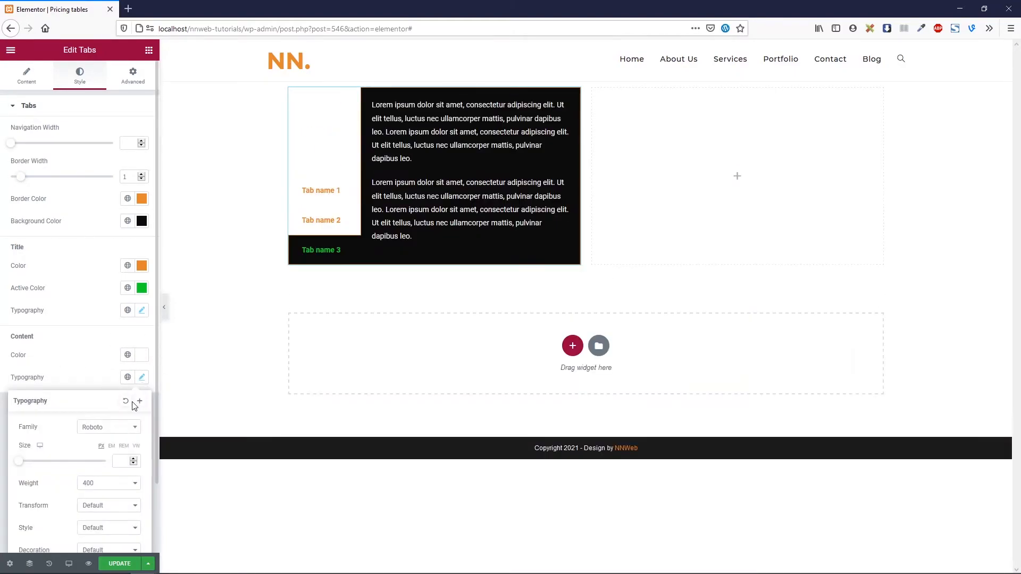
pyautogui.scroll(-1, 106, 393)
pyautogui.scroll(-1, 88, 379)
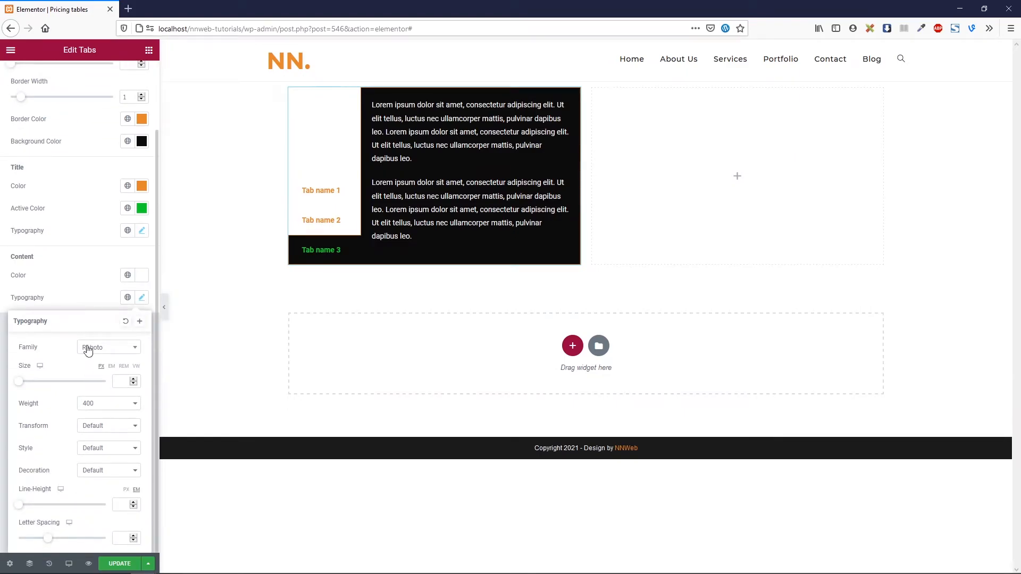
pyautogui.click(88, 304)
pyautogui.scroll(2, 89, 304)
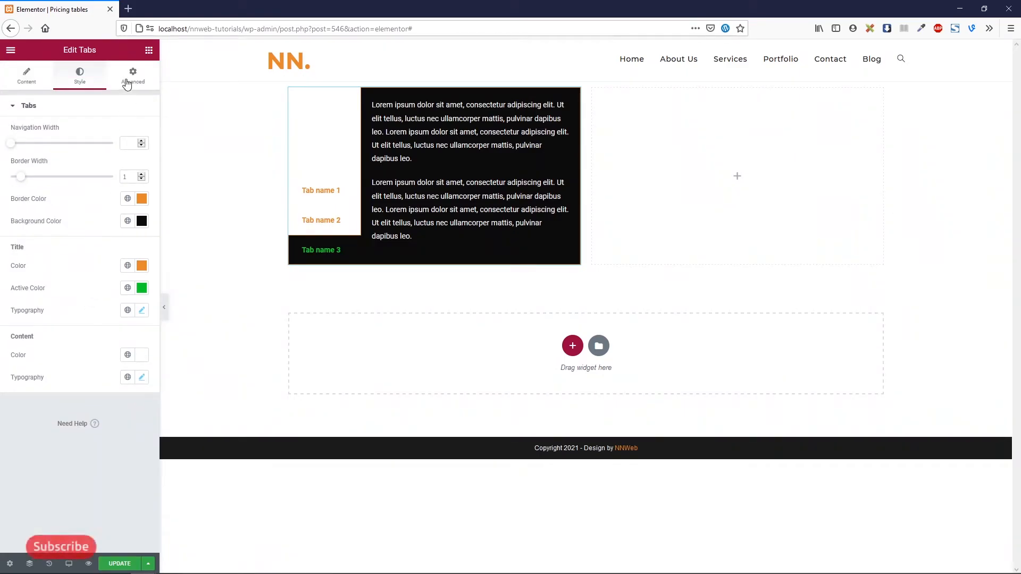
# Step: Try the Bounce entrance animation on the Tabs widget
pyautogui.click(127, 84)
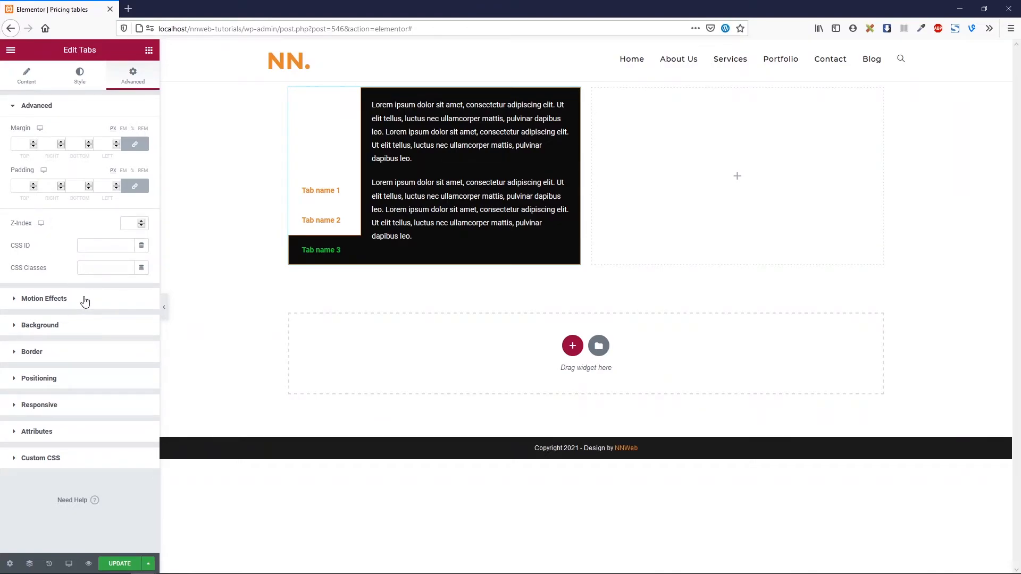
pyautogui.click(86, 302)
pyautogui.click(80, 170)
pyautogui.scroll(-4, 82, 239)
pyautogui.scroll(-3, 83, 240)
pyautogui.scroll(3, 83, 239)
pyautogui.click(85, 285)
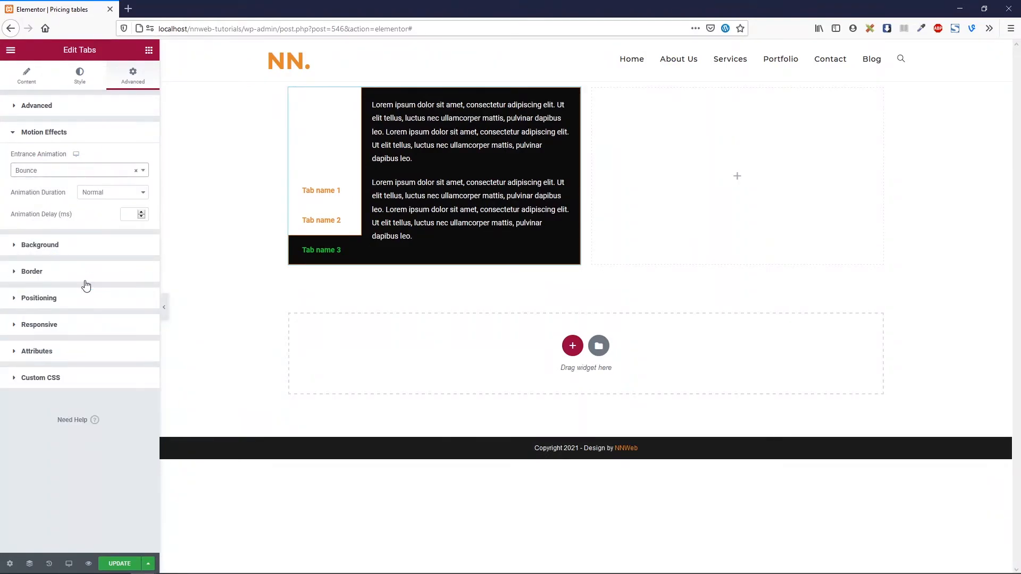
# Step: Try the Light Speed In entrance animation on the Tabs widget, followed by Roll In
pyautogui.click(83, 171)
pyautogui.scroll(-3, 64, 265)
pyautogui.click(65, 277)
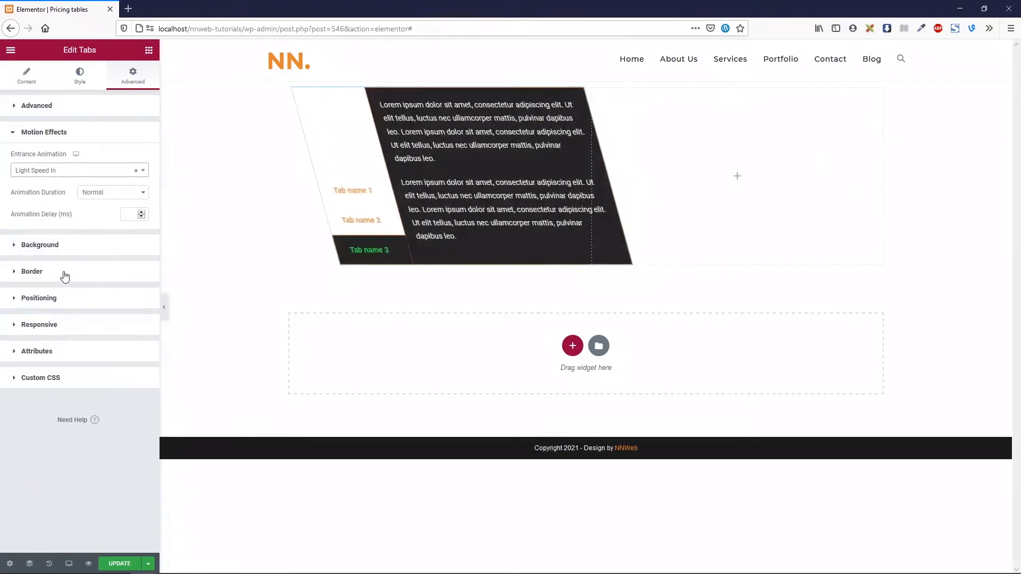
pyautogui.click(85, 171)
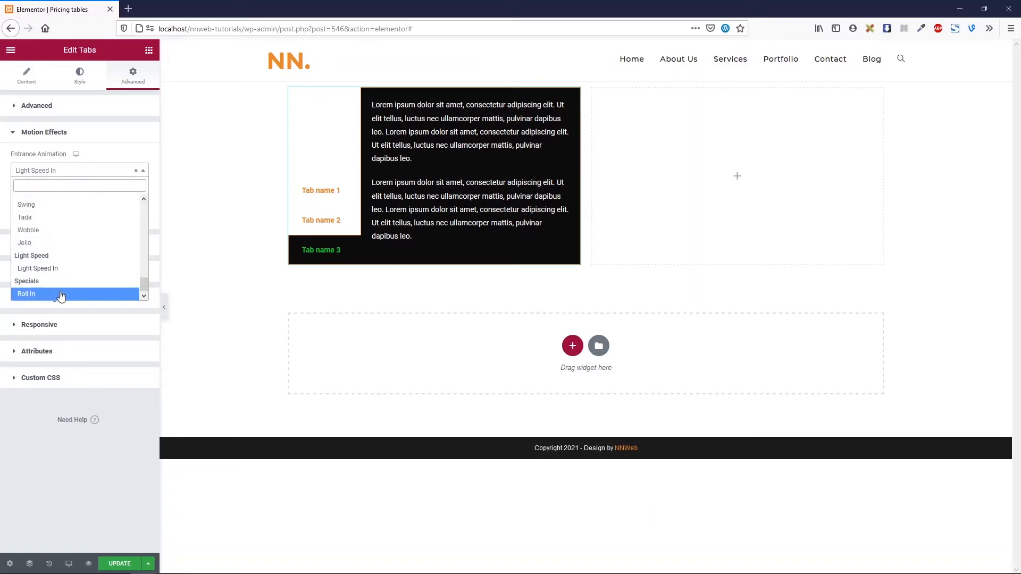
pyautogui.click(61, 294)
# Step: Set the Tabs widget's entrance animation to Zoom In
pyautogui.click(82, 172)
pyautogui.scroll(10, 67, 240)
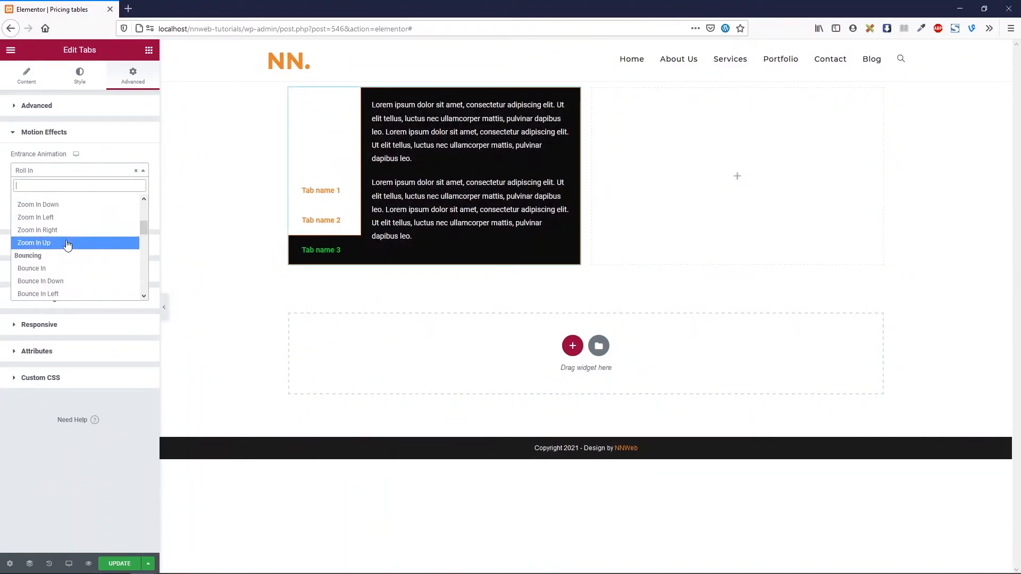
pyautogui.scroll(2, 68, 243)
pyautogui.click(68, 242)
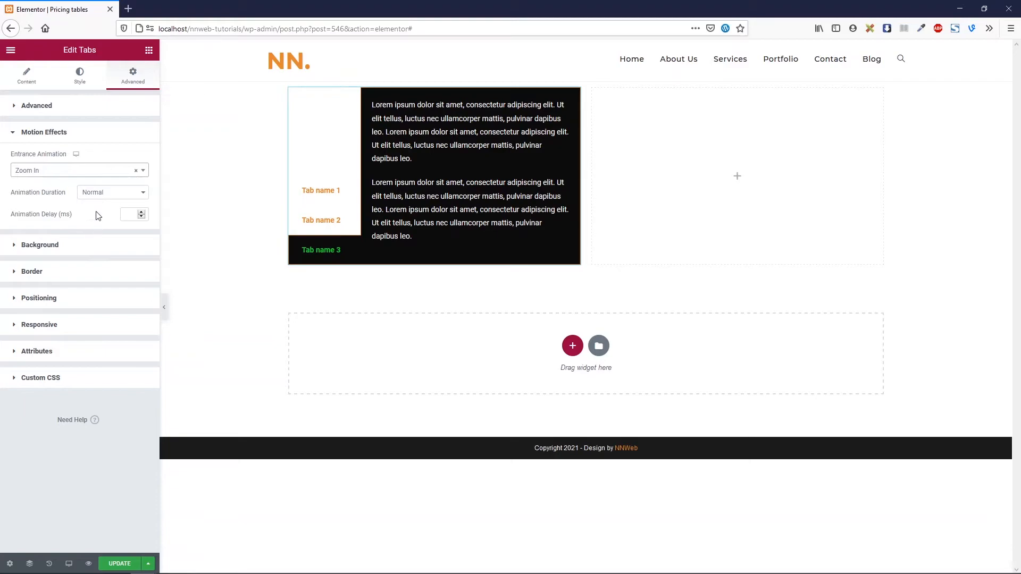
# Step: Examine the Tabs widget's background, positioning, responsive, attributes and custom CSS settings
pyautogui.click(87, 246)
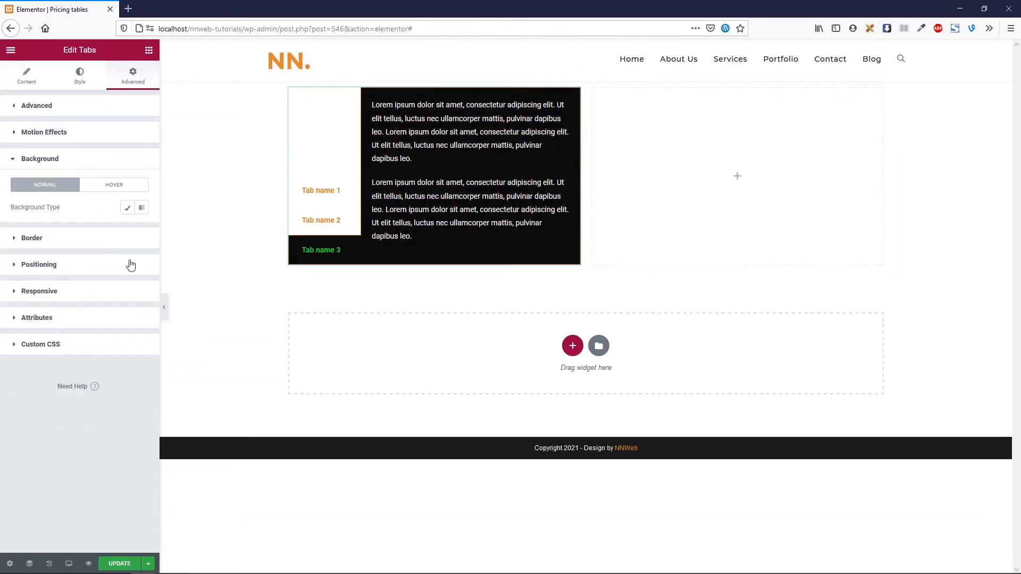
pyautogui.click(73, 272)
pyautogui.click(72, 295)
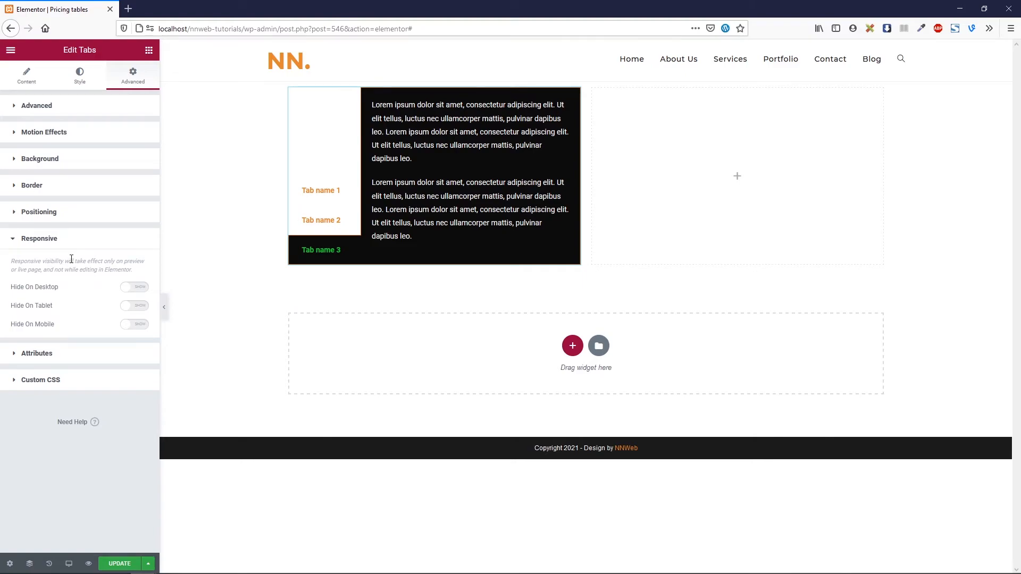
pyautogui.click(130, 353)
pyautogui.click(110, 275)
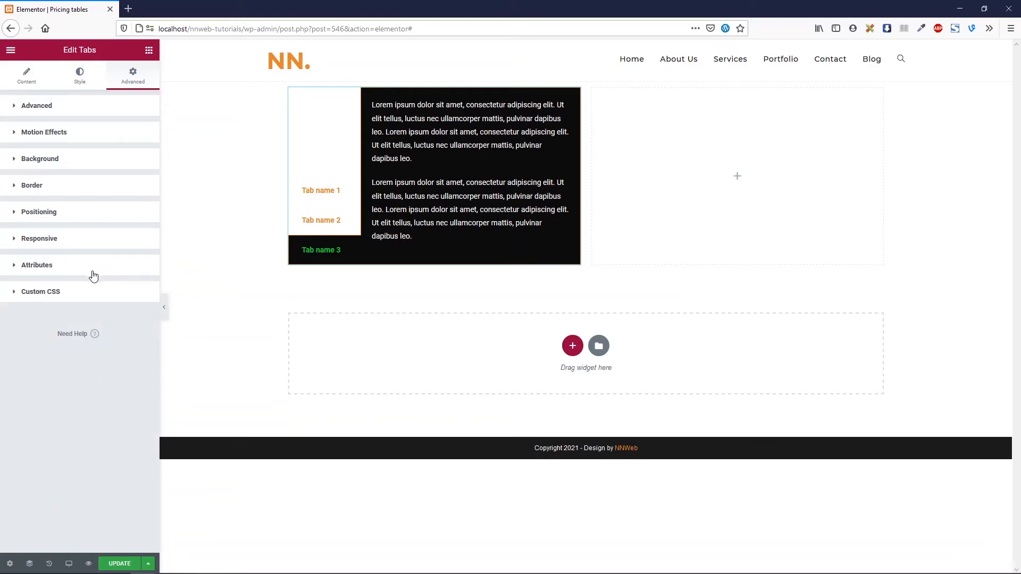
pyautogui.click(85, 301)
pyautogui.click(85, 301)
pyautogui.click(86, 301)
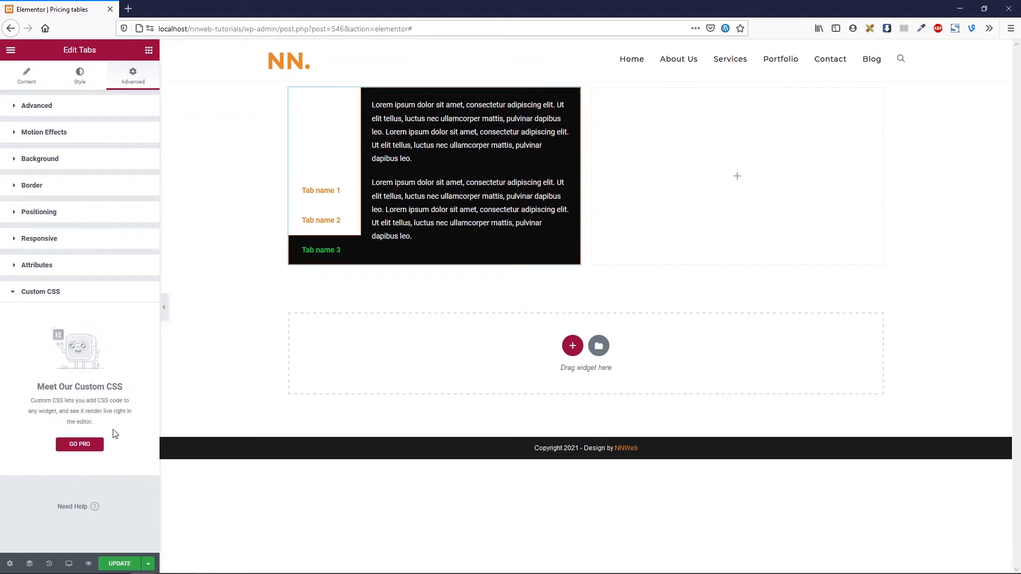
pyautogui.click(81, 301)
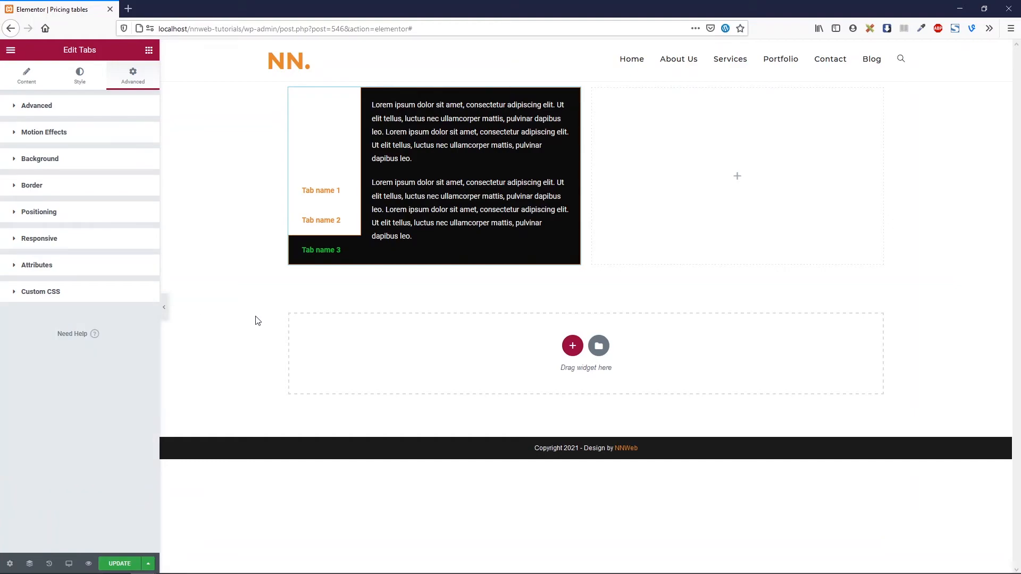
# Step: Update the page and open its preview
pyautogui.click(119, 564)
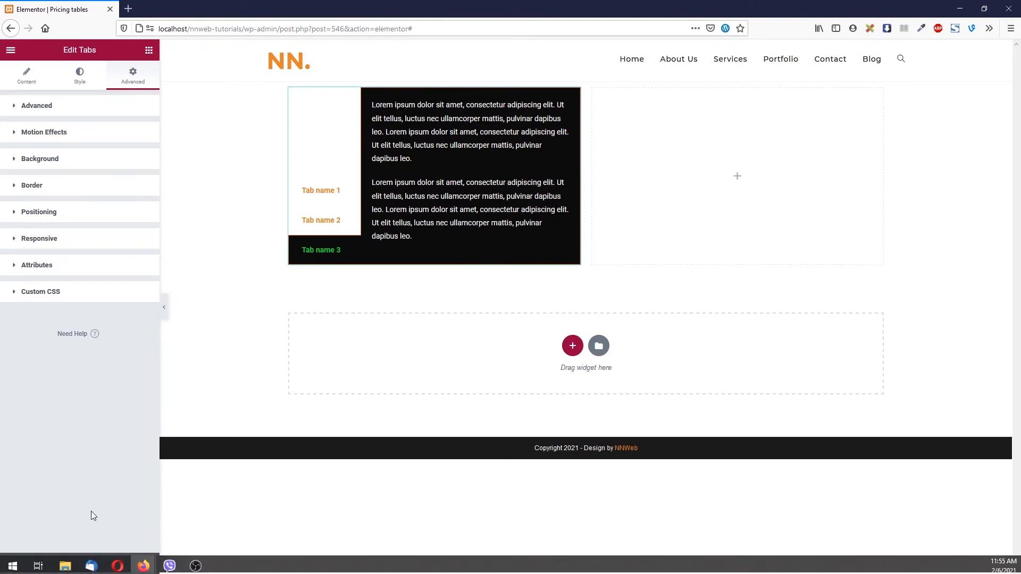
pyautogui.click(88, 564)
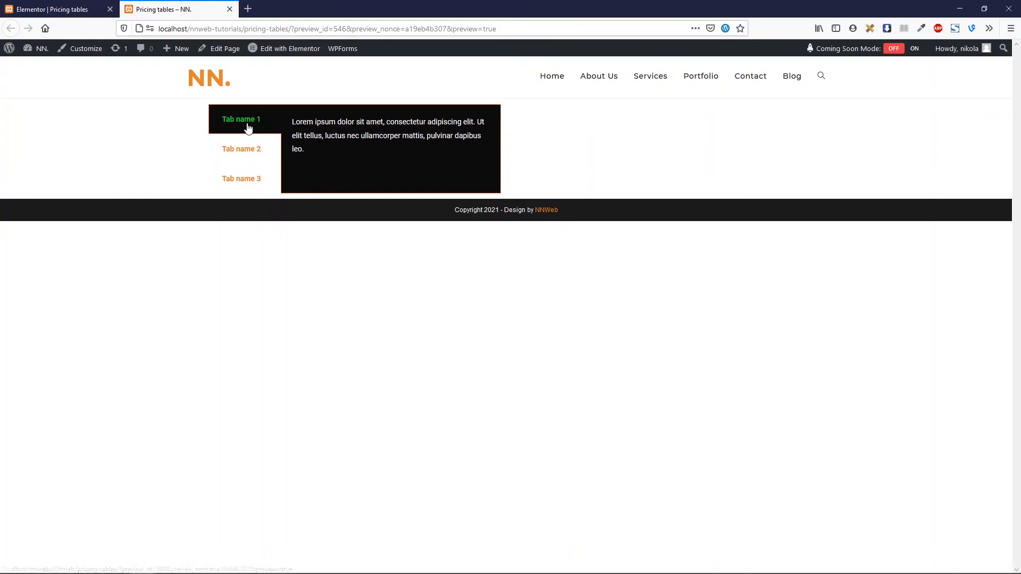
# Step: Switch between the three tabs in the page preview to check their content and styling
pyautogui.click(248, 153)
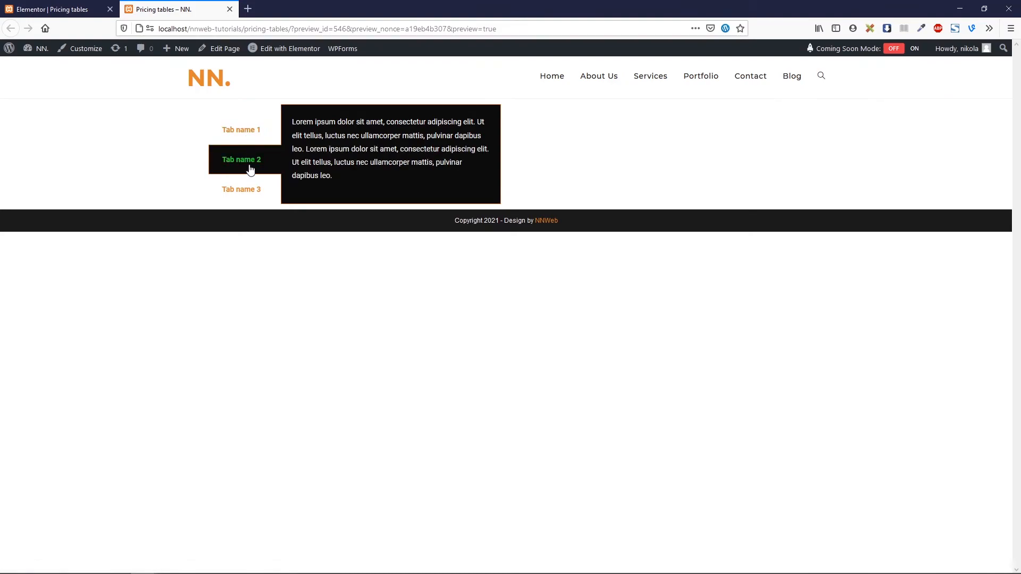
pyautogui.click(250, 190)
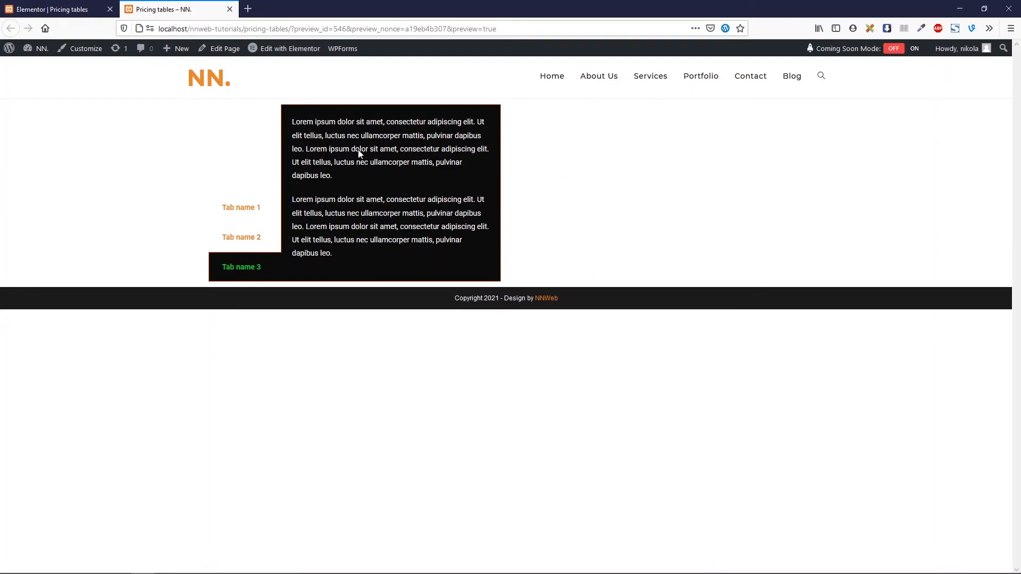
pyautogui.click(263, 242)
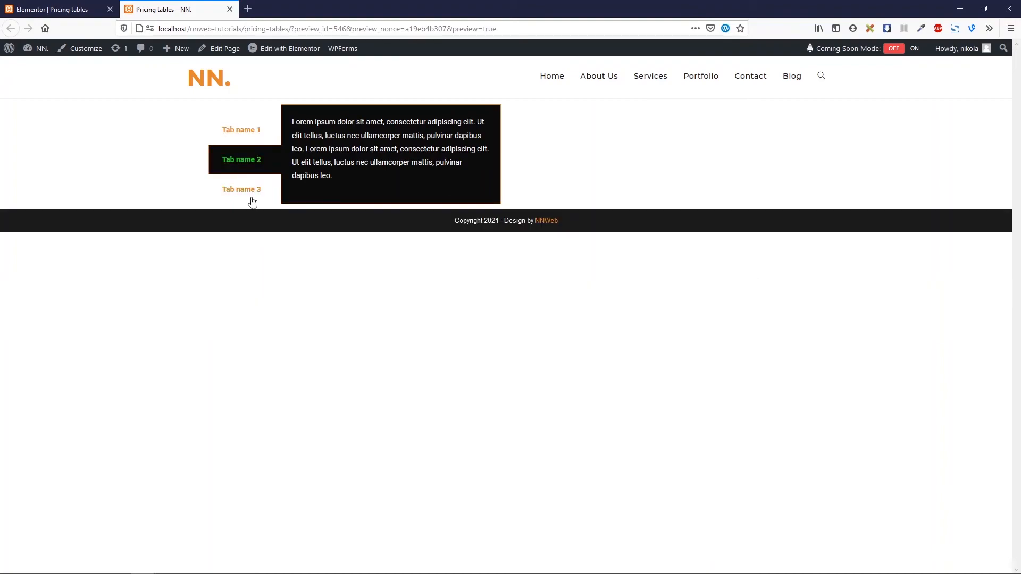
pyautogui.click(253, 134)
pyautogui.click(253, 153)
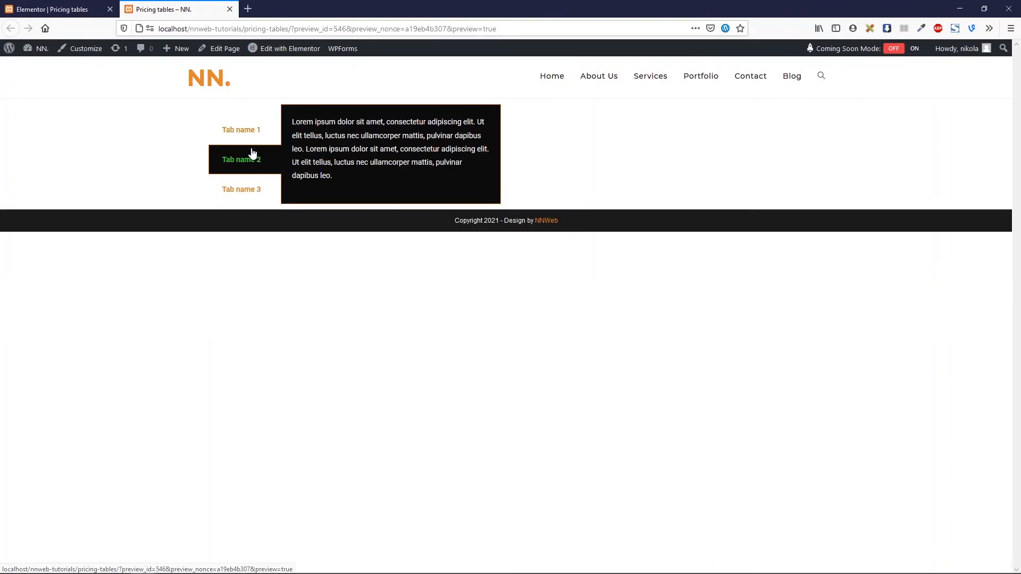
pyautogui.click(250, 189)
pyautogui.click(248, 207)
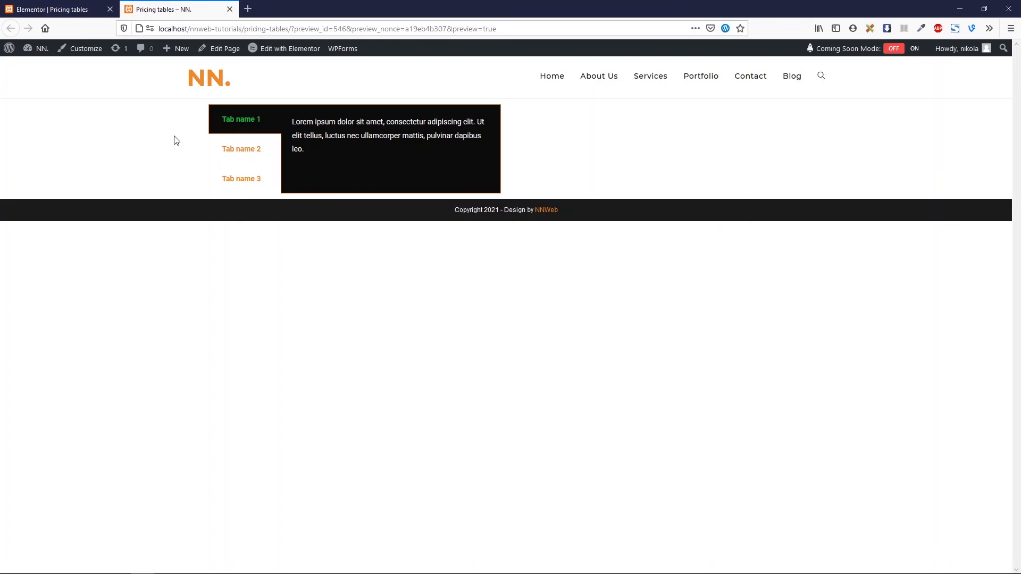
# Step: Return to the Elementor editor and delete the Tabs widget from the first column
pyautogui.click(58, 9)
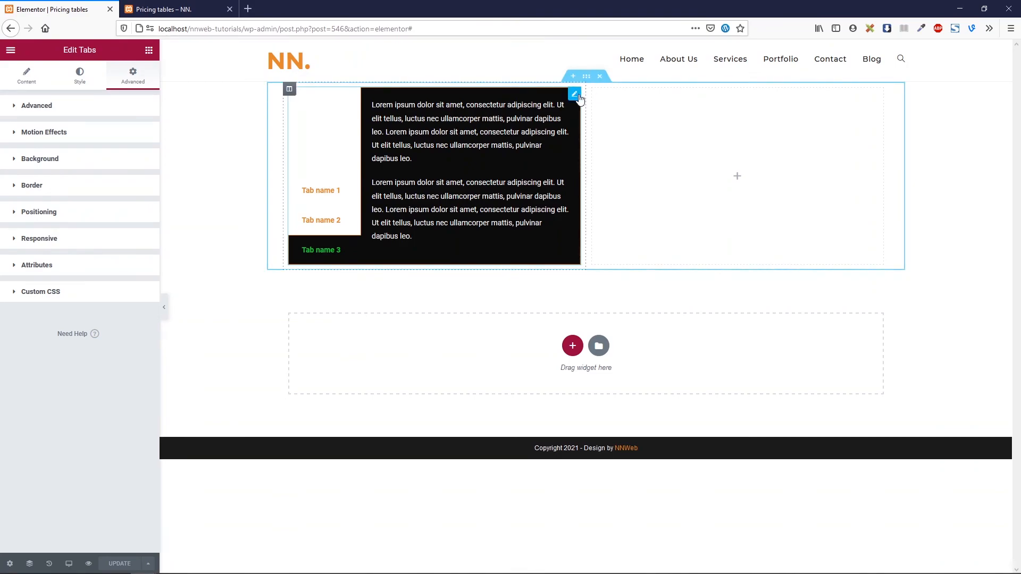
pyautogui.rightClick(580, 98)
pyautogui.click(608, 247)
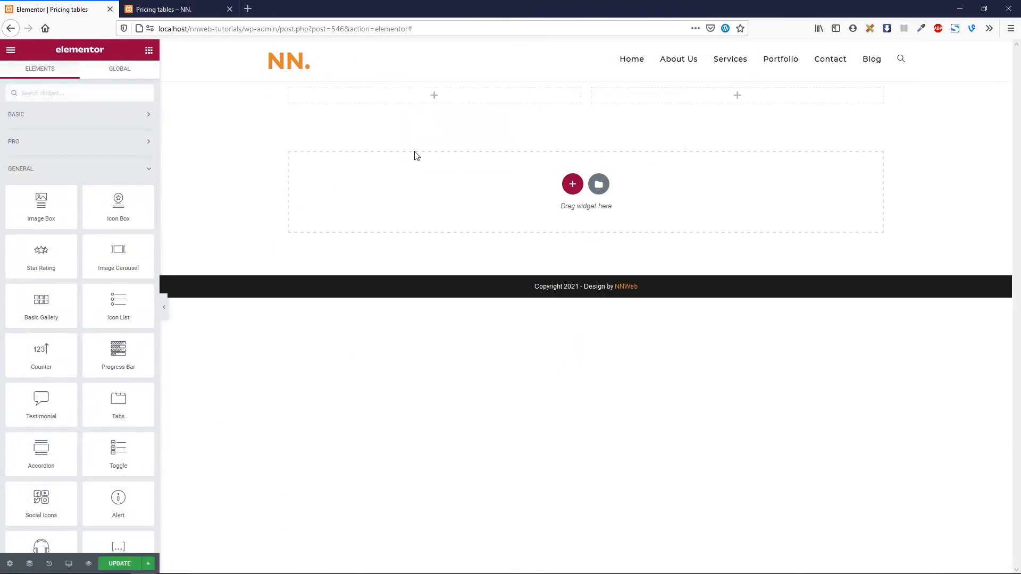